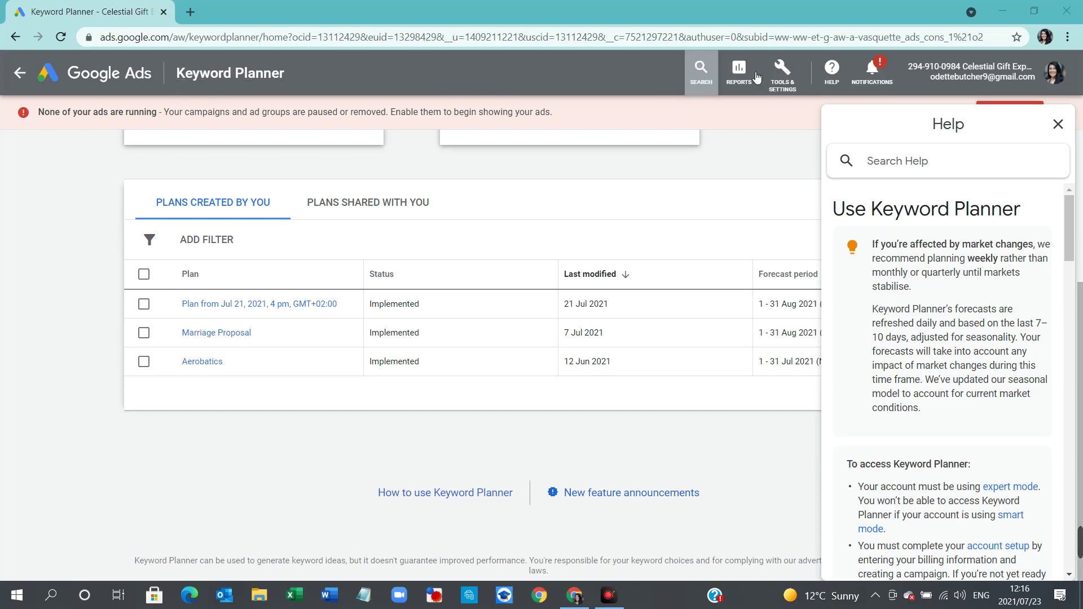
- Open and dismiss the tools overview, then read down through the Keyword Planner help article
click(796, 75)
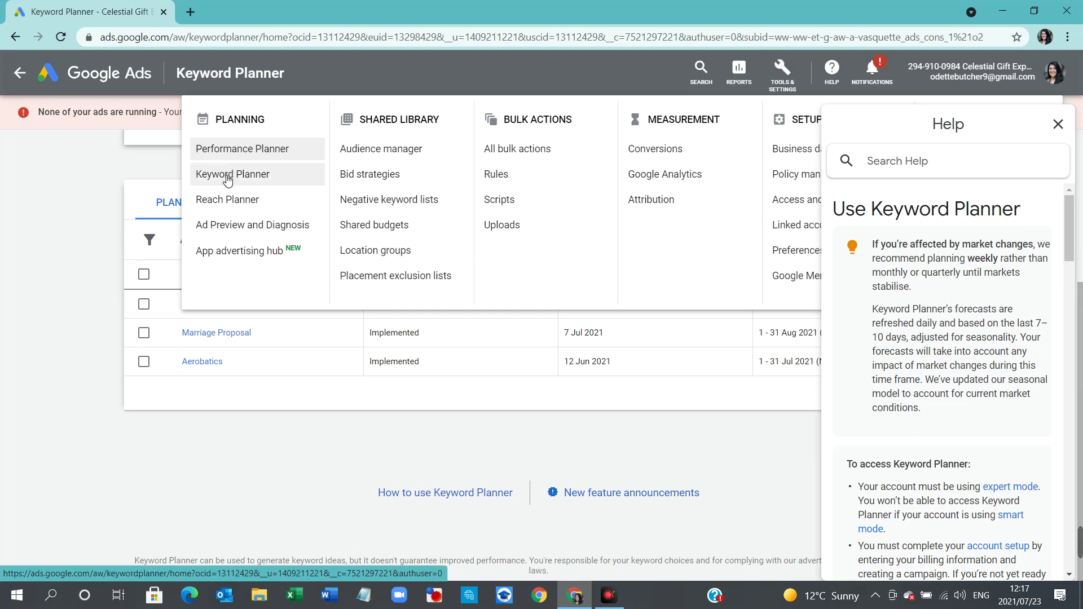
click(15, 212)
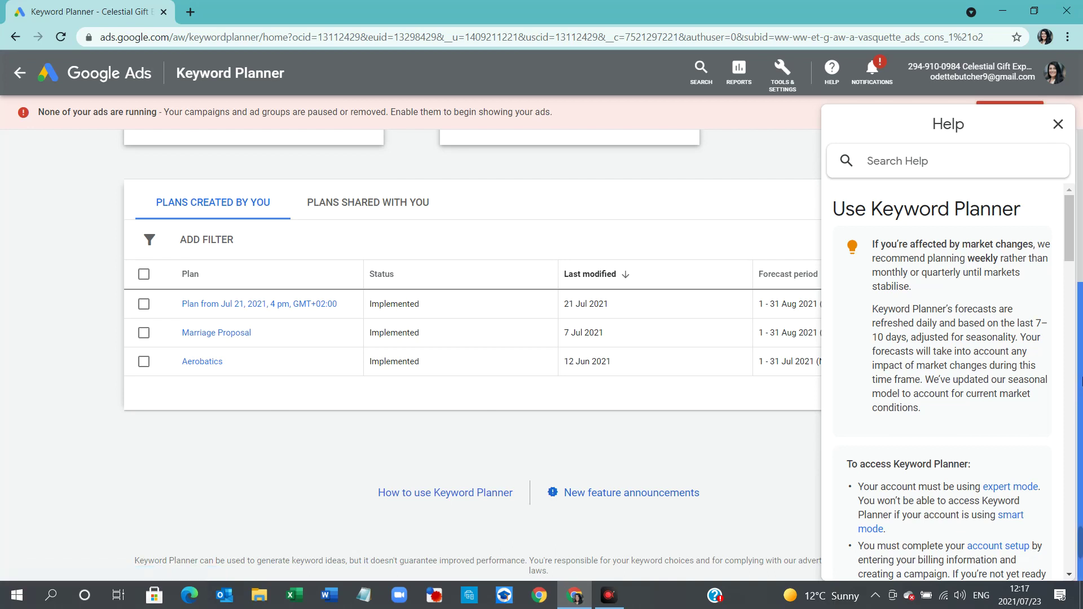
drag(1070, 257, 1073, 319)
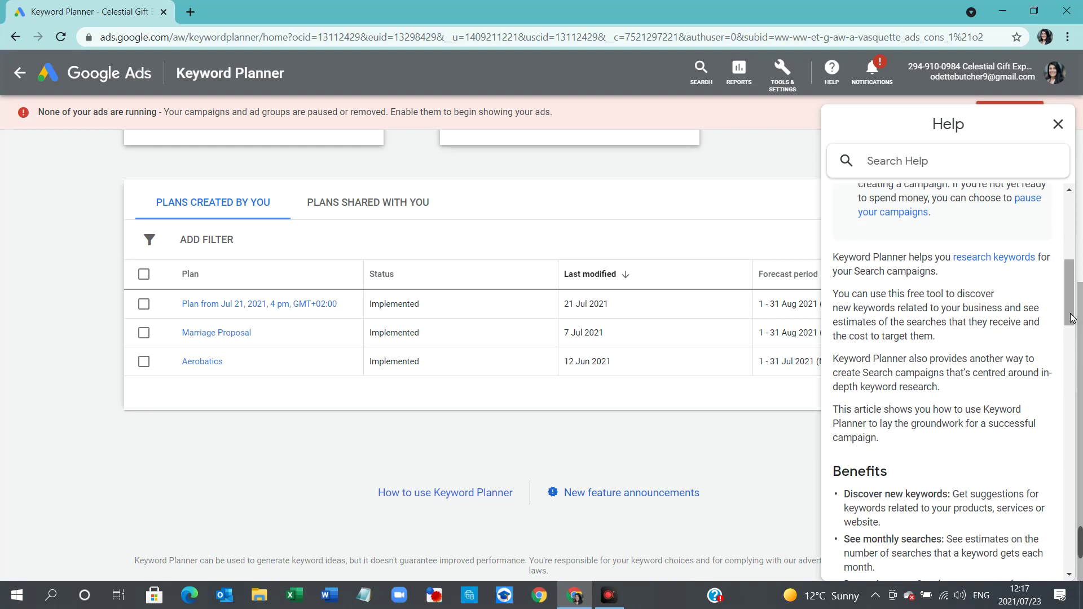
drag(1071, 318, 1067, 325)
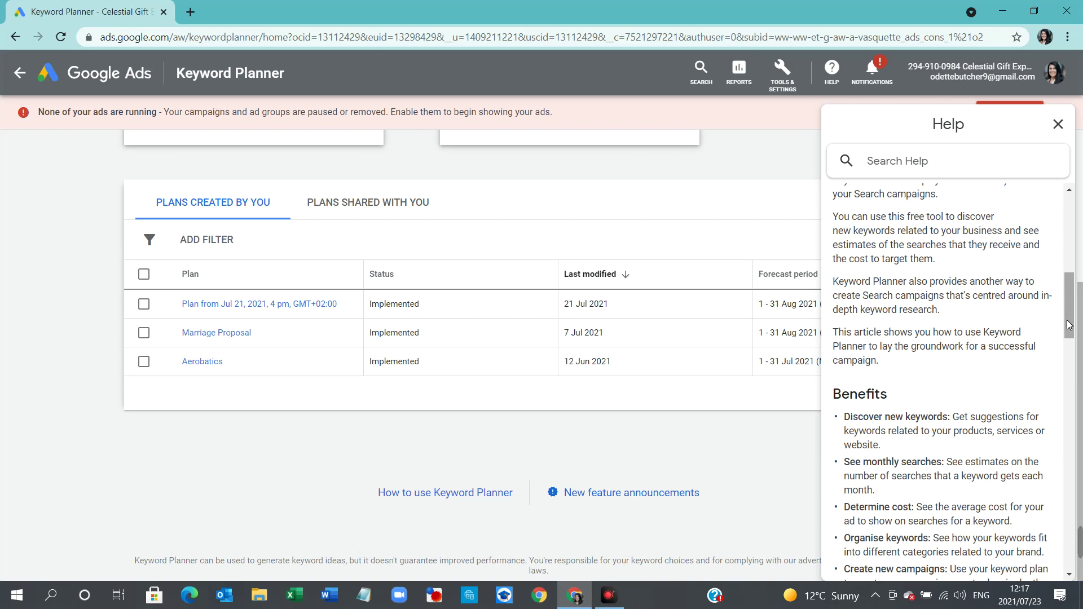
drag(1067, 326, 1067, 353)
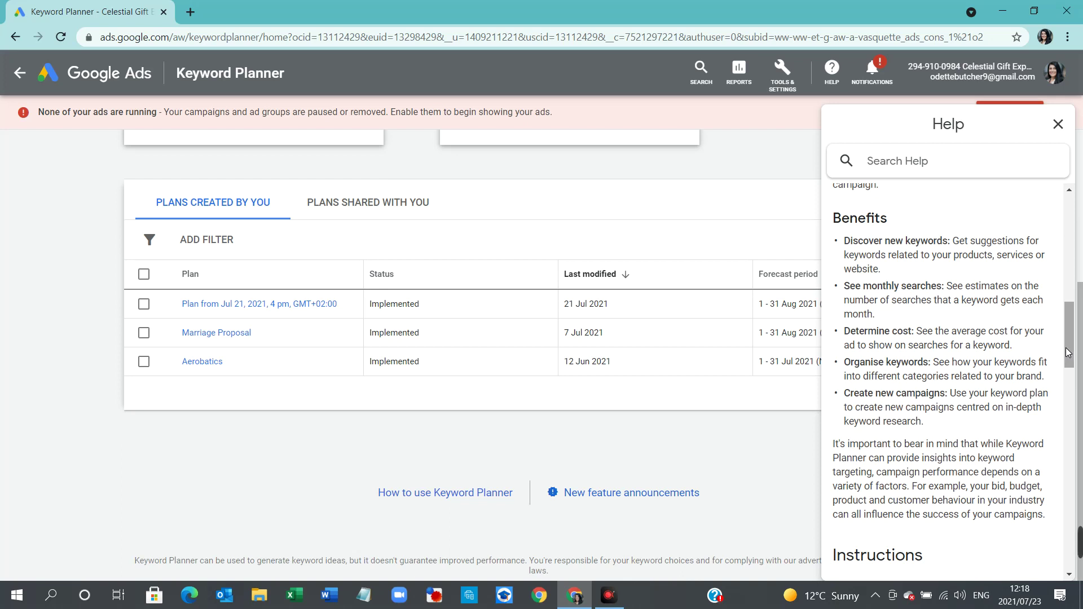
drag(1068, 352, 1071, 407)
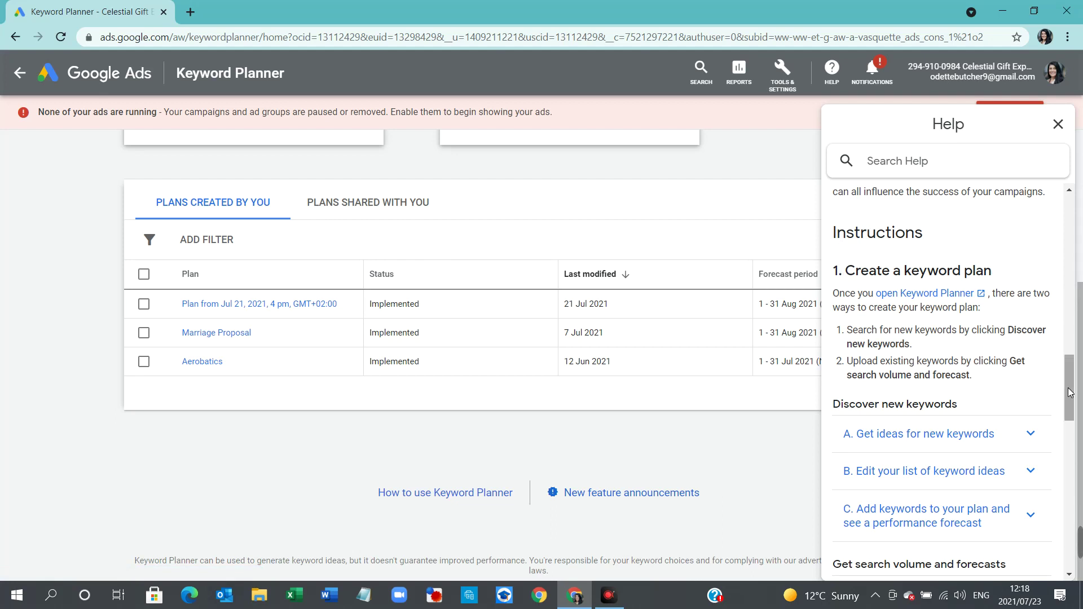
drag(1070, 392, 1077, 419)
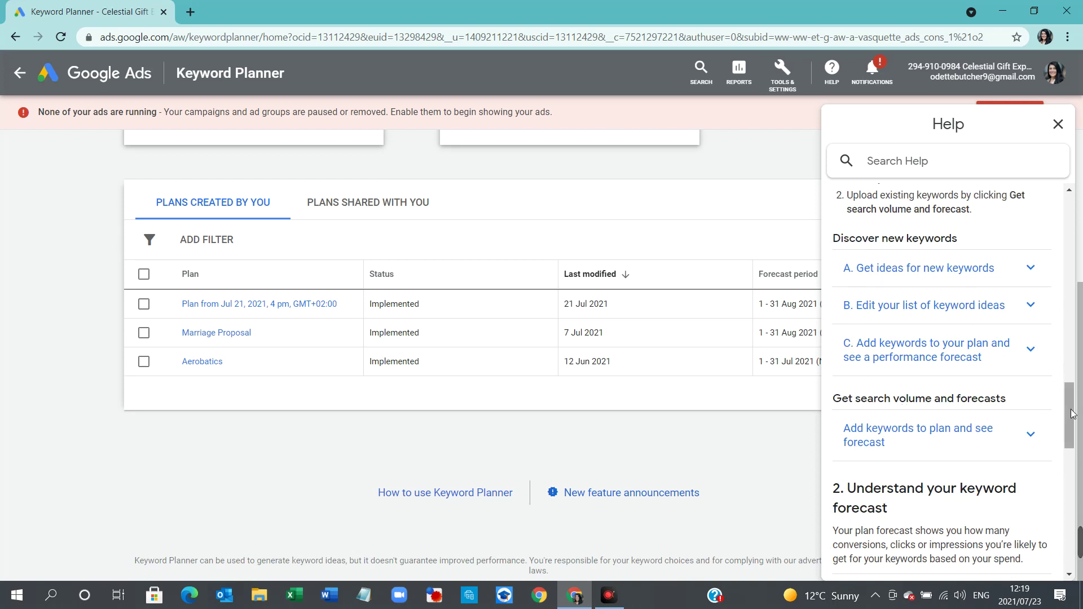
drag(1072, 413, 1074, 458)
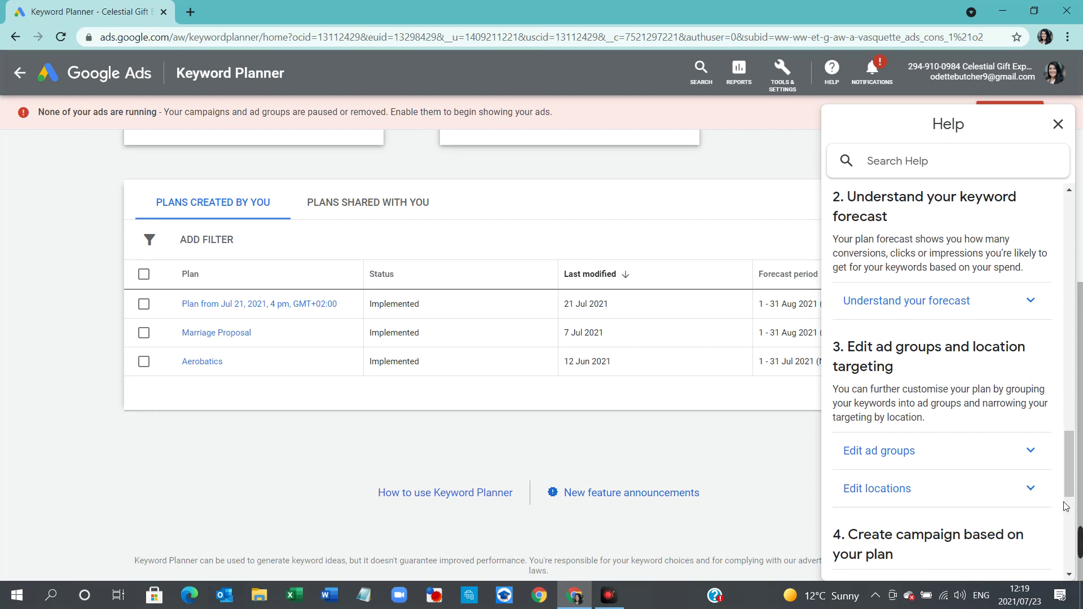
drag(1072, 485, 1067, 259)
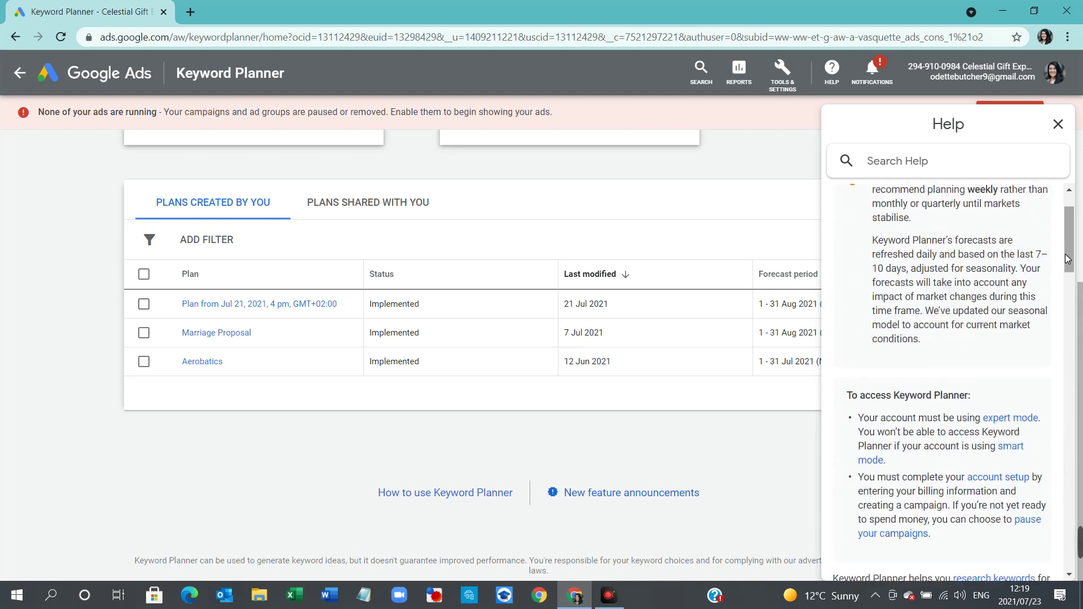
- Close the help article and scroll back up to the two starting options
click(1058, 125)
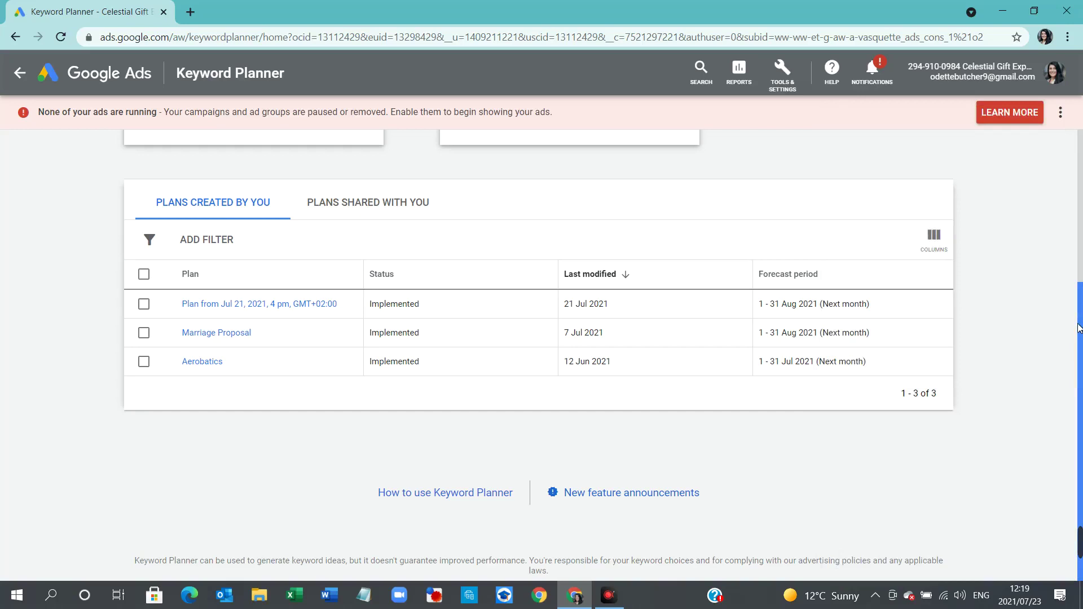
drag(1080, 334, 1080, 180)
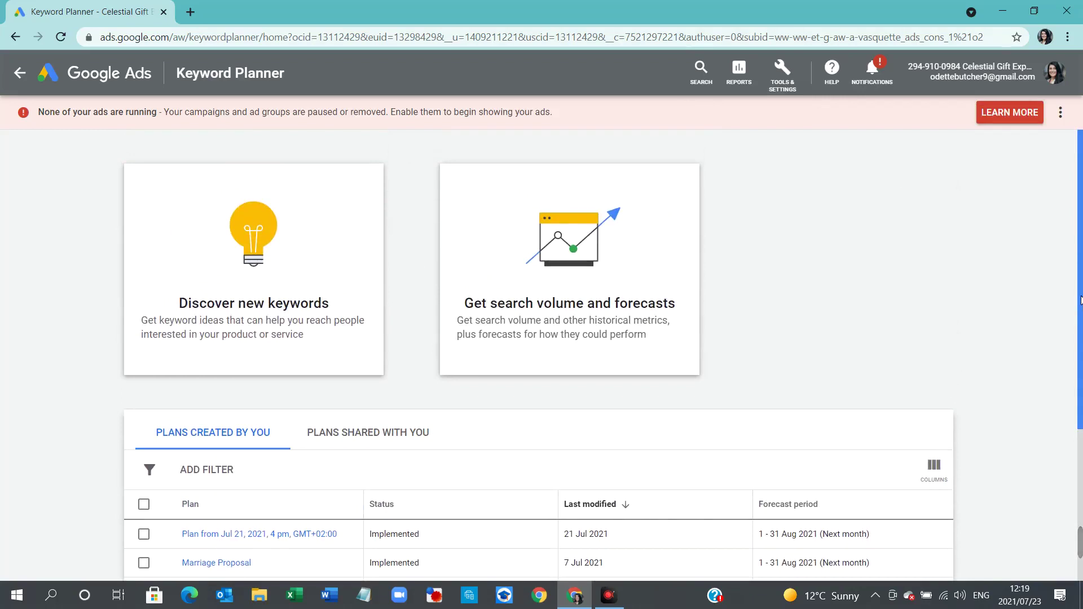
drag(1079, 301, 1077, 377)
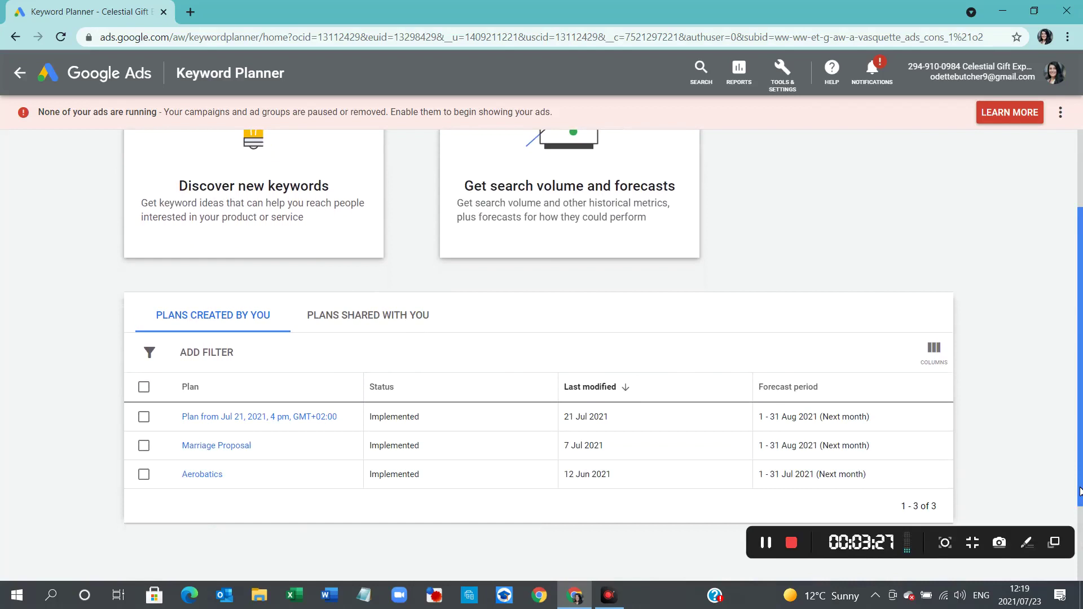
scroll(1079, 490, up, 2)
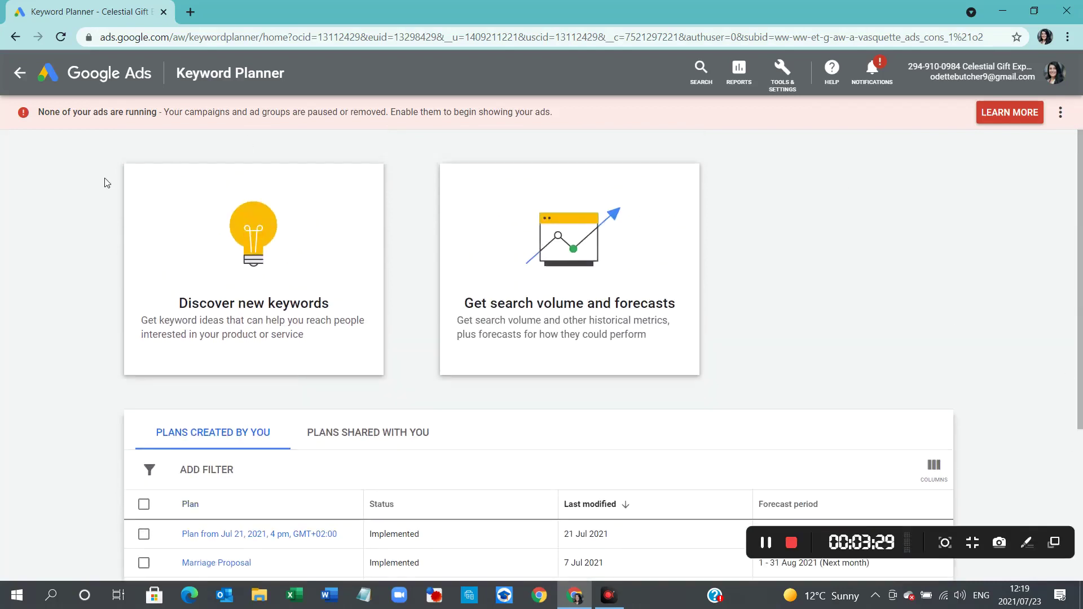
- Start a keyword discovery with 'driving experiences' as the first seed keyword
click(271, 319)
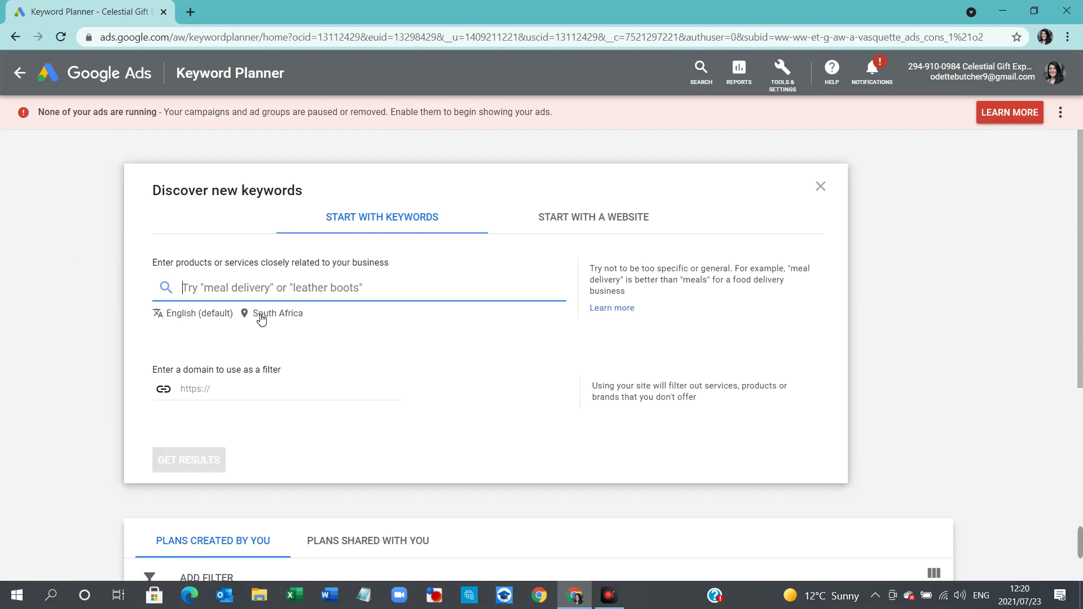
text(driv)
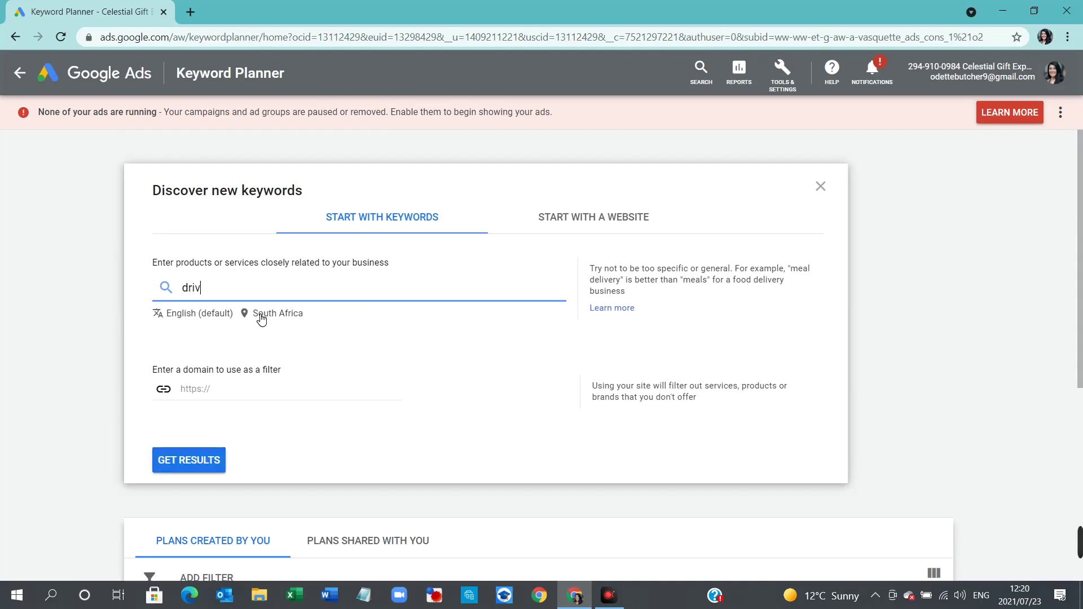
text(ing expeienc)
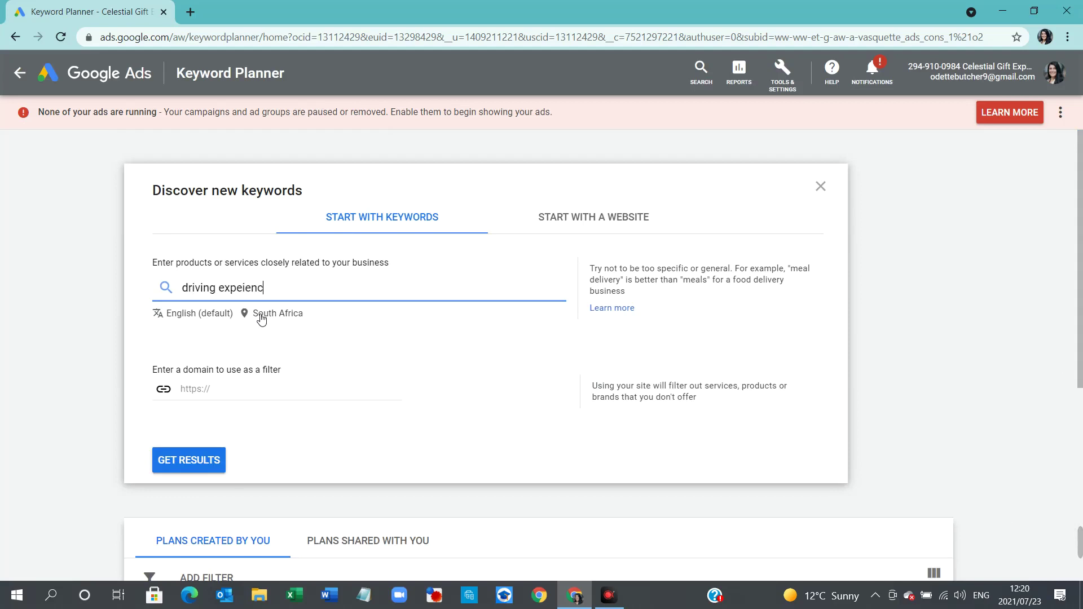
key(BackSpace)
key(BackSpace)
key(BackSpace)
key(BackSpace)
text(rien)
key(Return)
- Add seeds high performance driving, advanced driving, skid pan and defensive driving
text(h)
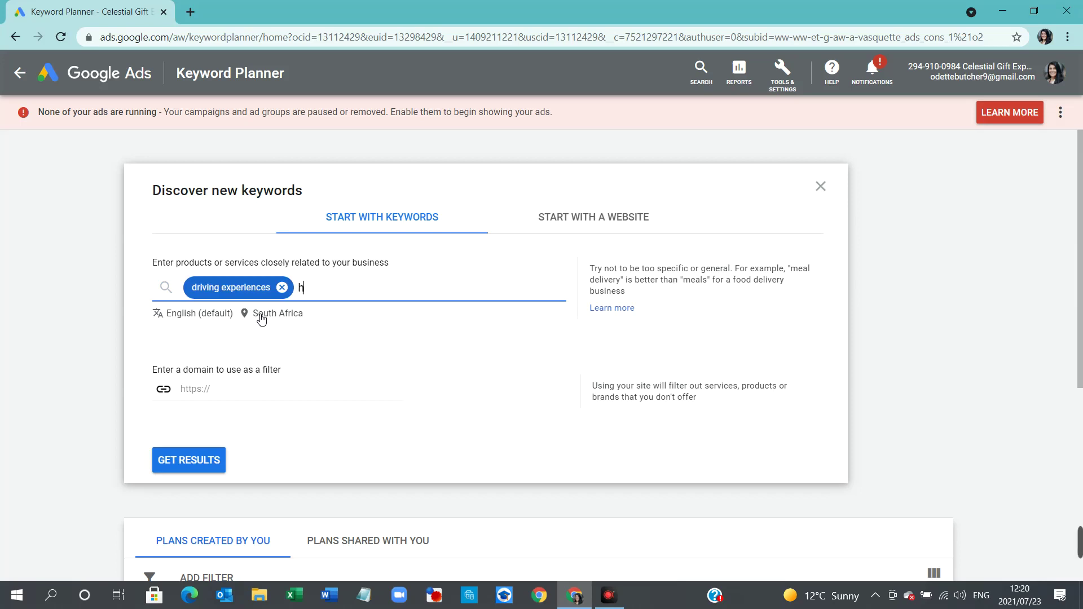
text(igh performance )
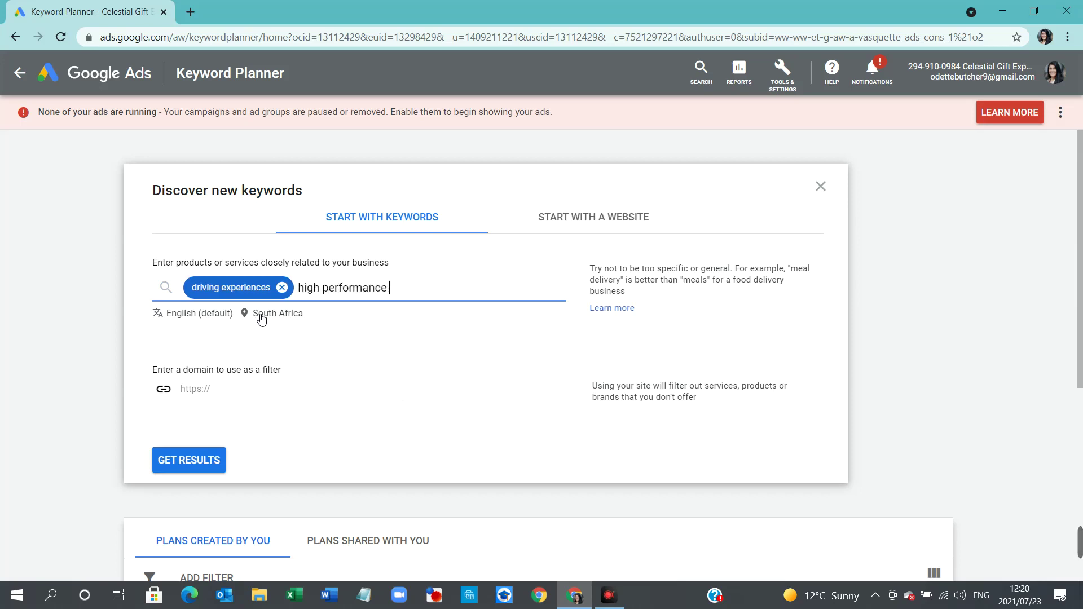
text(driving)
key(Return)
text(ad)
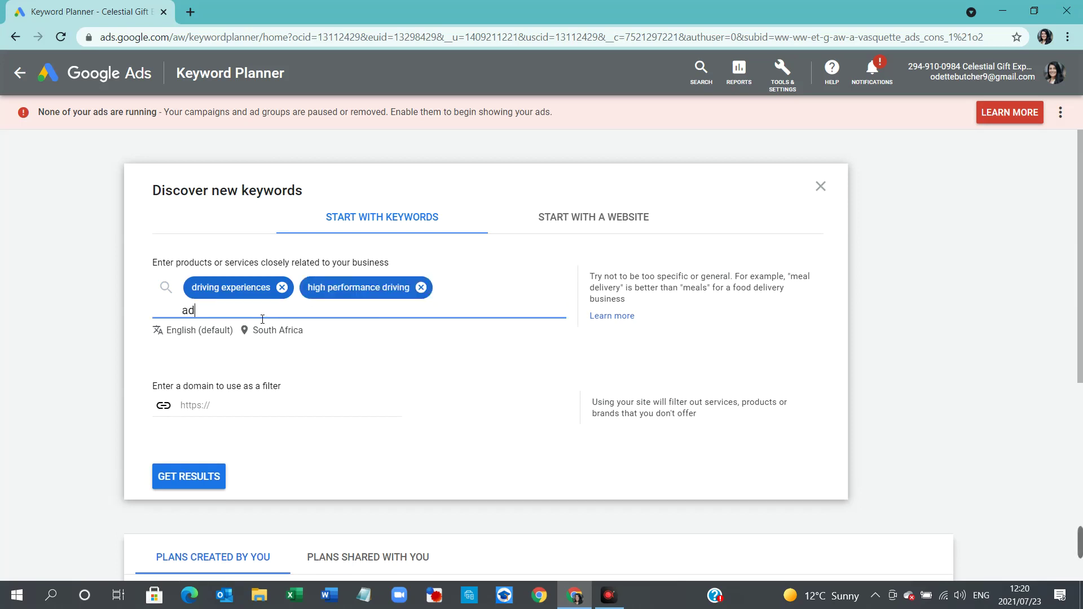
text(vanced driving)
key(Return)
text(skid pan)
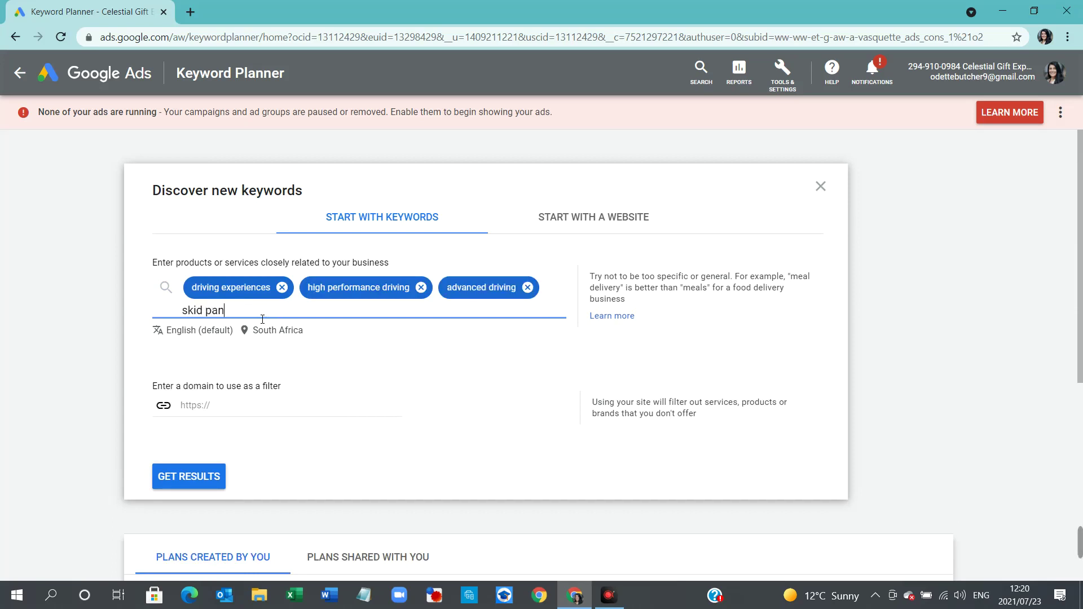
key(Return)
text(defensive dri)
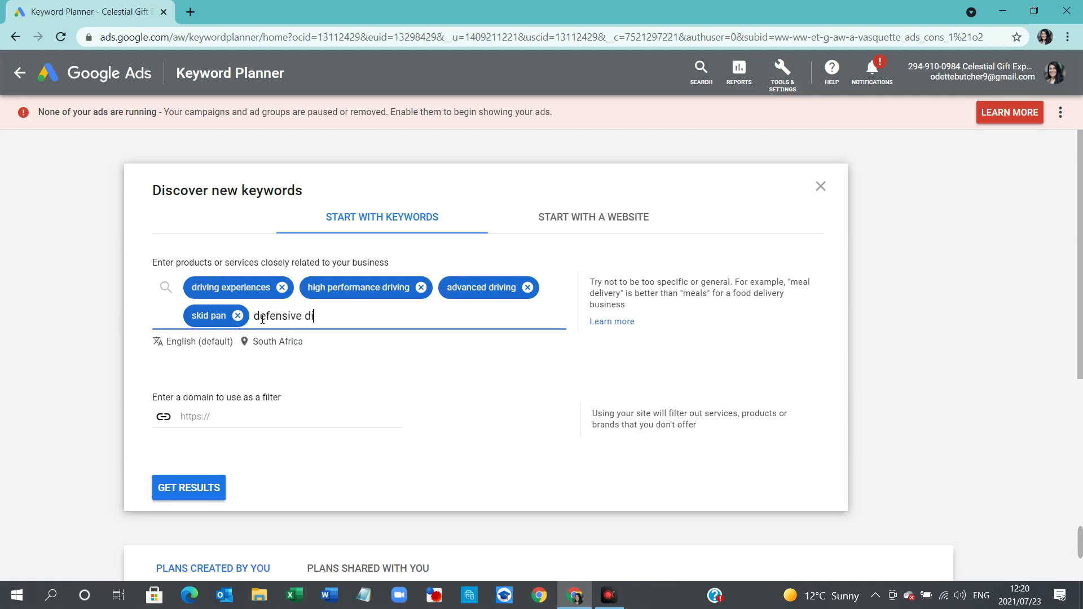
text(ving)
key(Return)
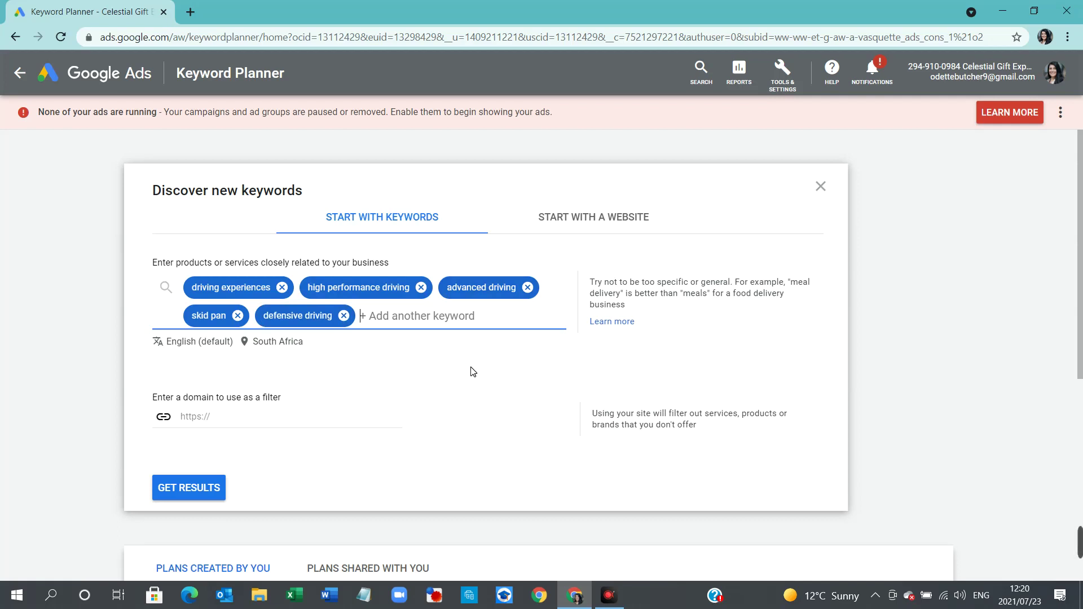
- Replace South Africa with Gauteng as the only target location and save it
click(286, 343)
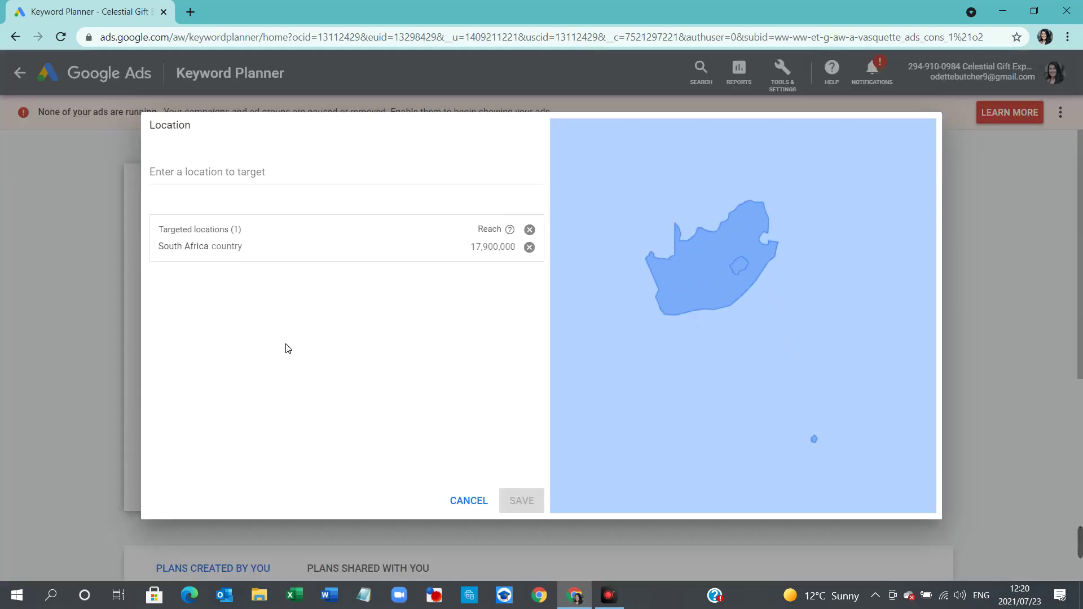
click(237, 179)
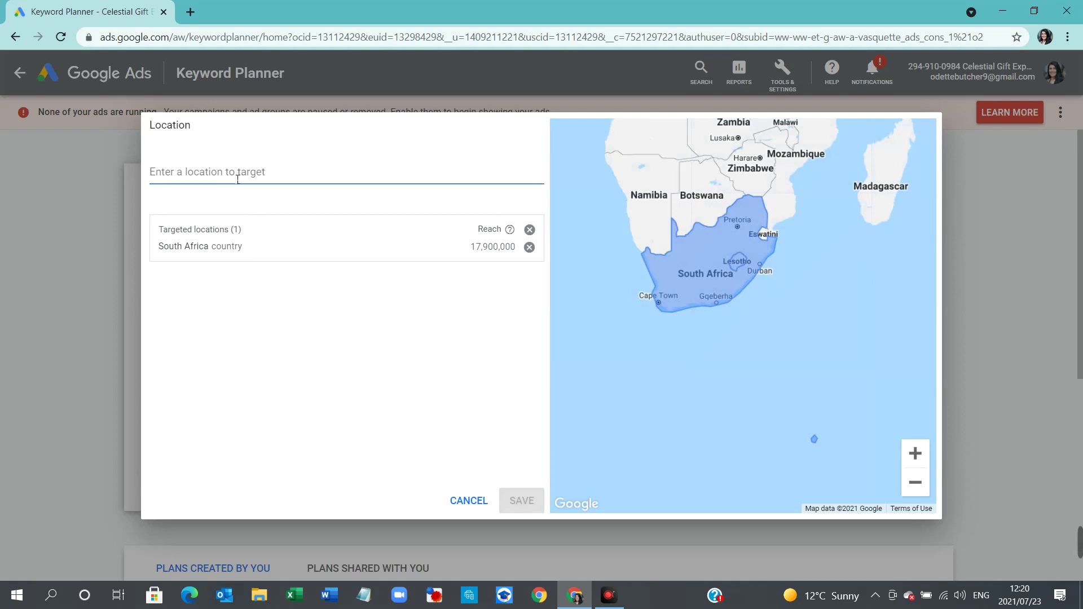
text(gaut)
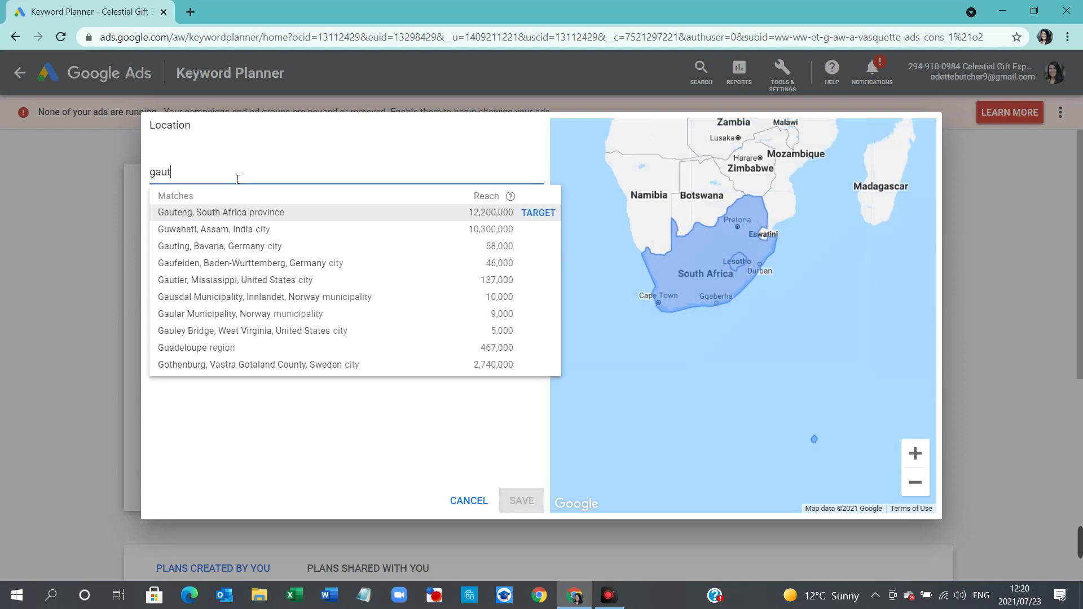
text(eng)
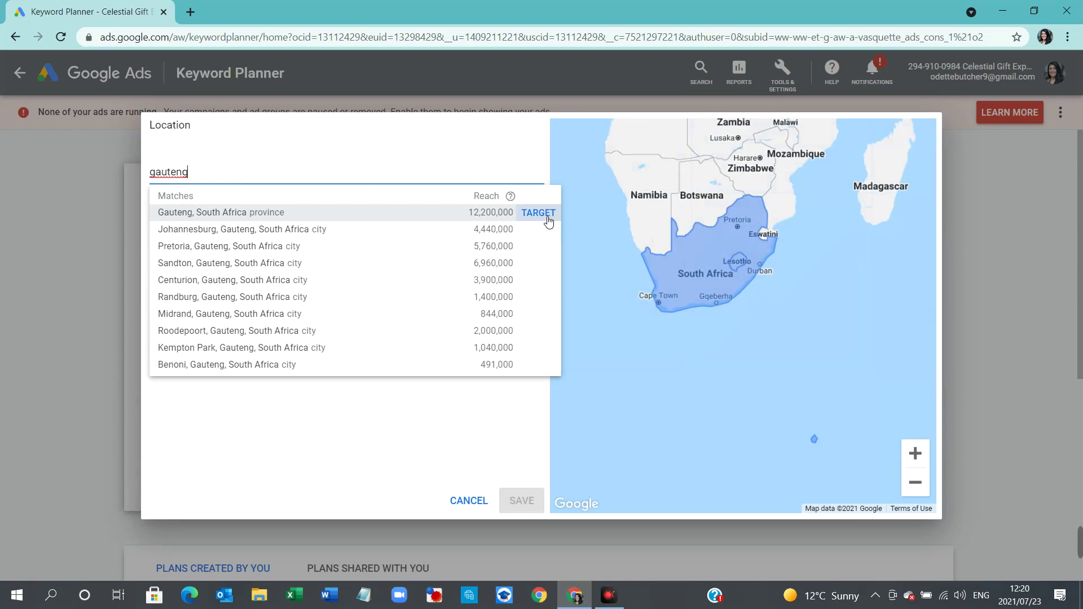
click(547, 220)
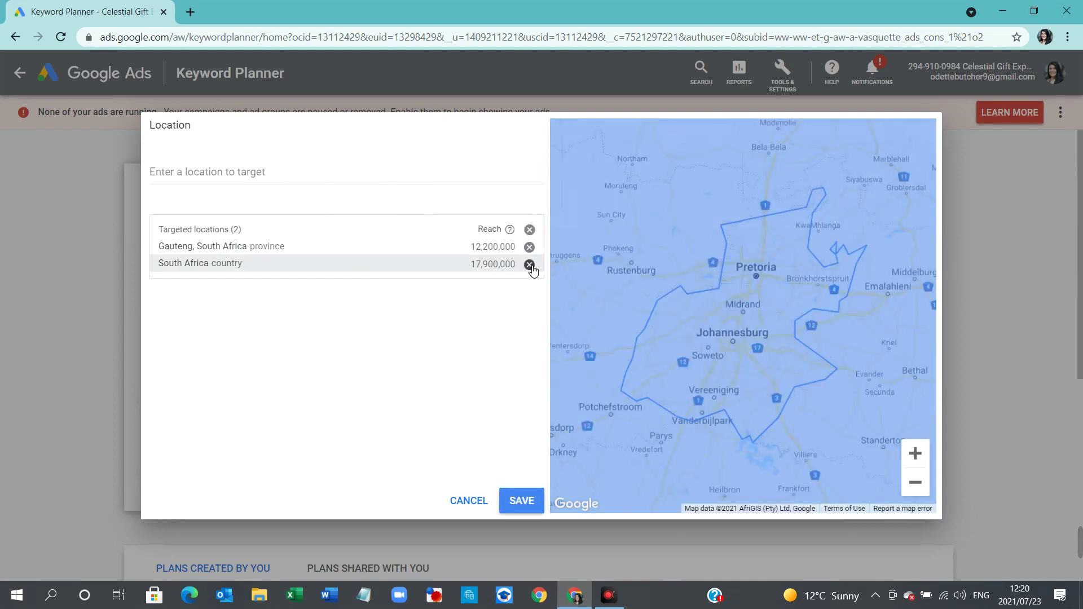
click(529, 265)
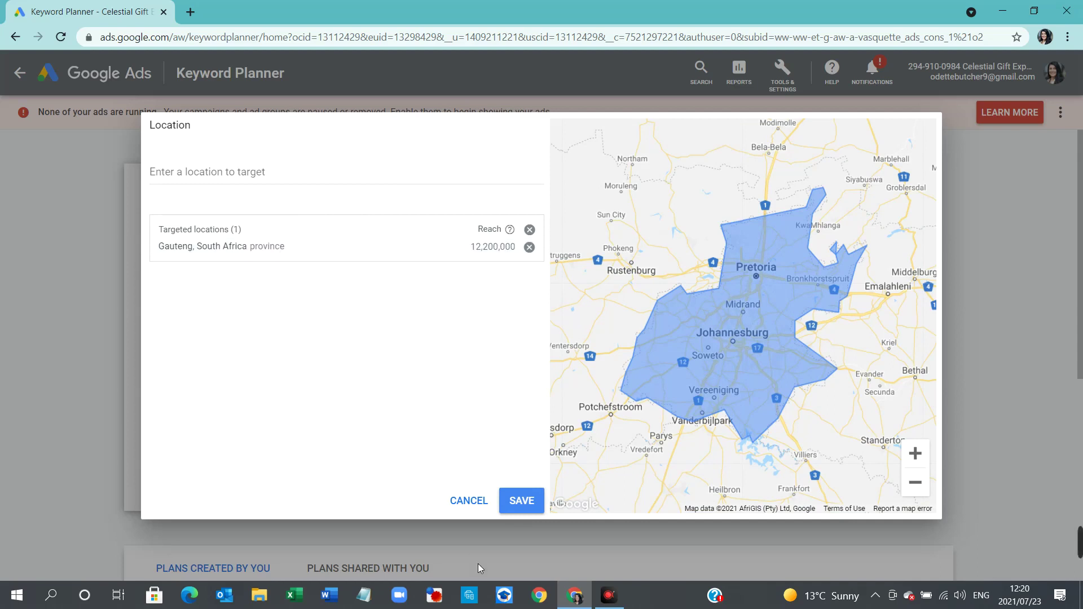
click(529, 507)
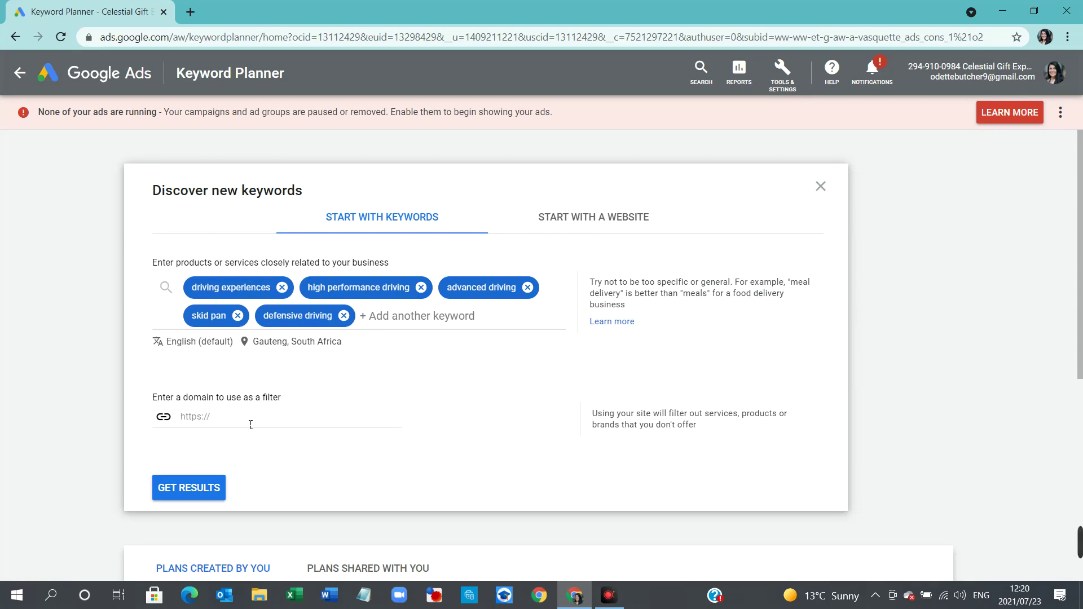
- Switch briefly to website-based discovery, then back to Start with keywords showing the five seeds
click(570, 226)
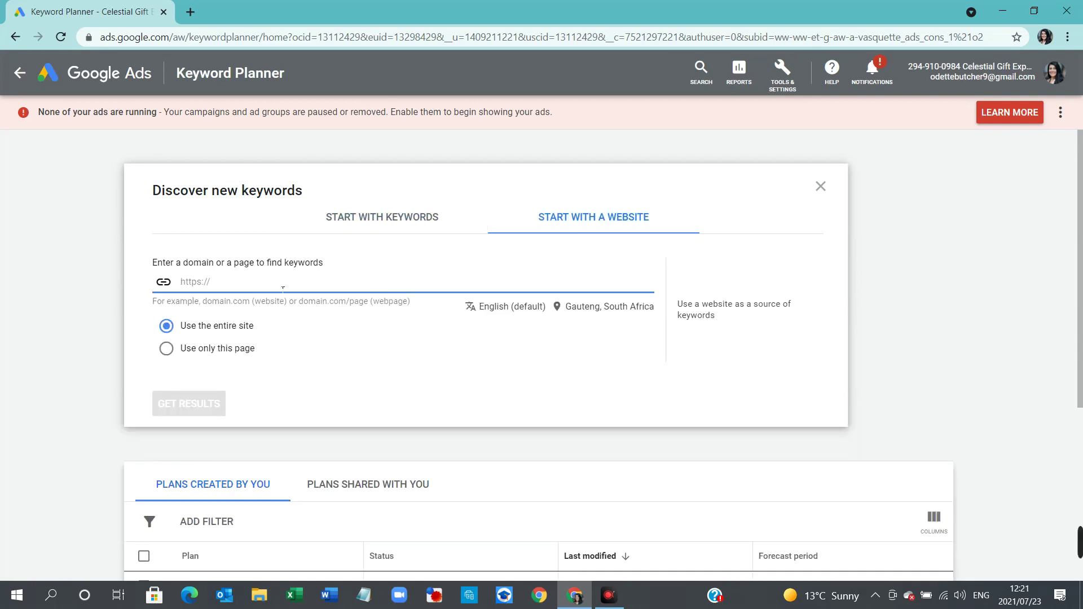
click(362, 226)
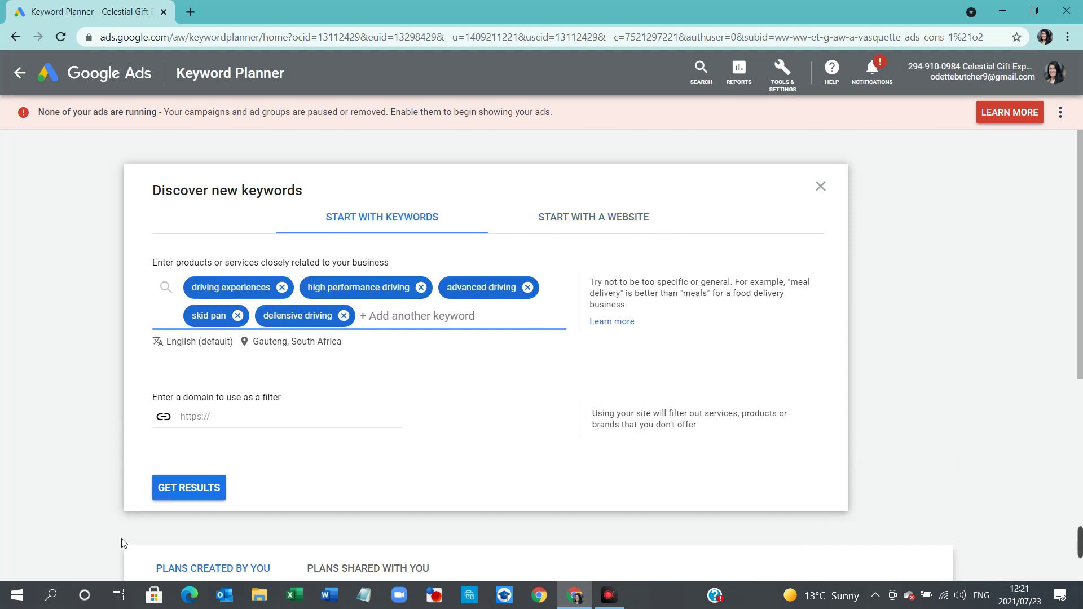
- Get ideas for the five seeds limited to Jun 2021 and close the Refine keywords panel
click(202, 496)
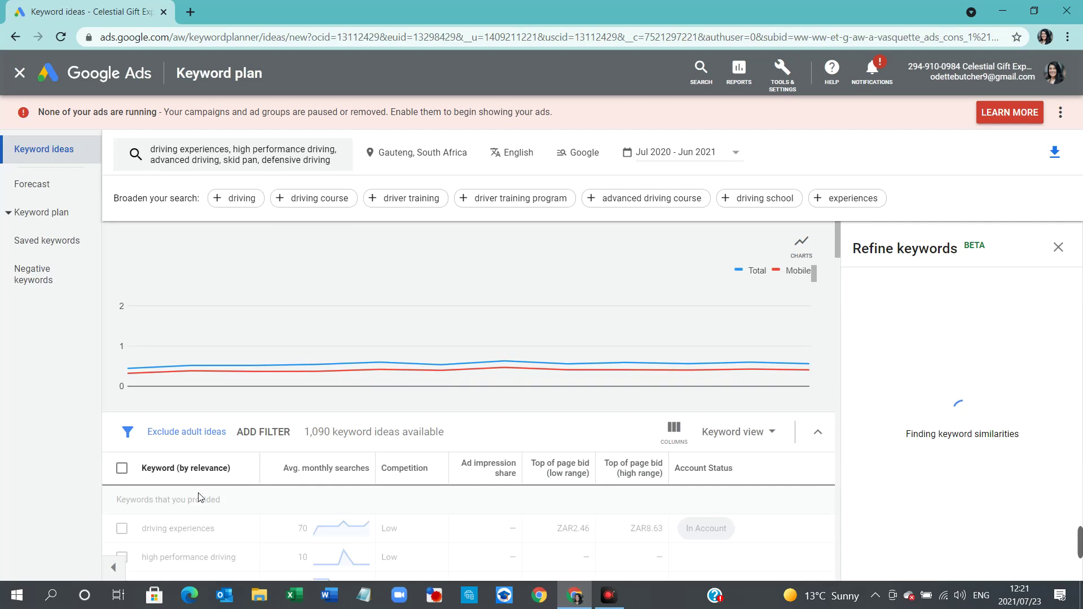
click(736, 156)
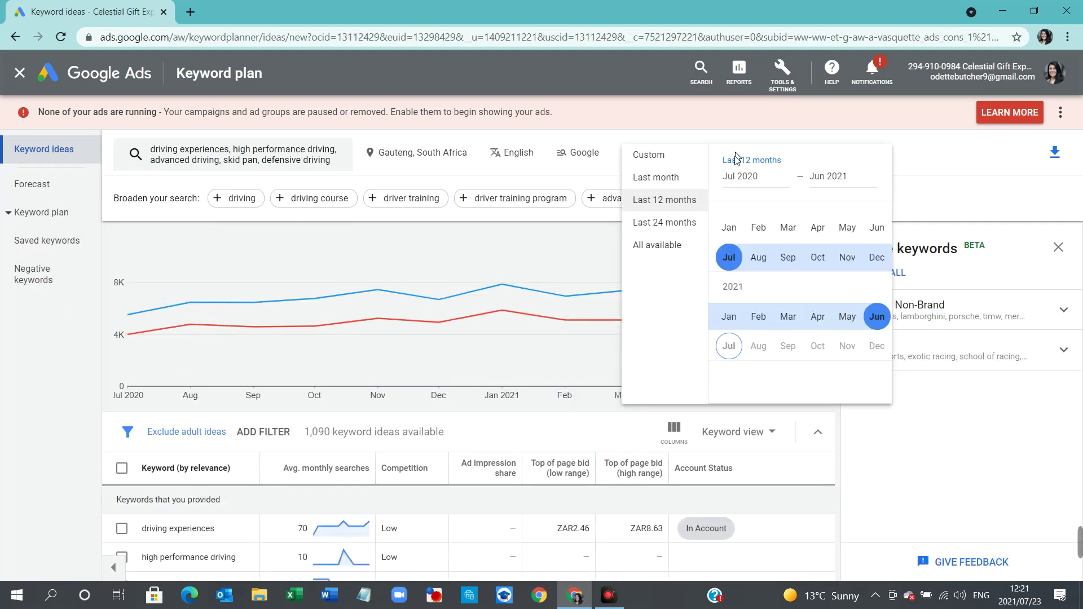
click(661, 156)
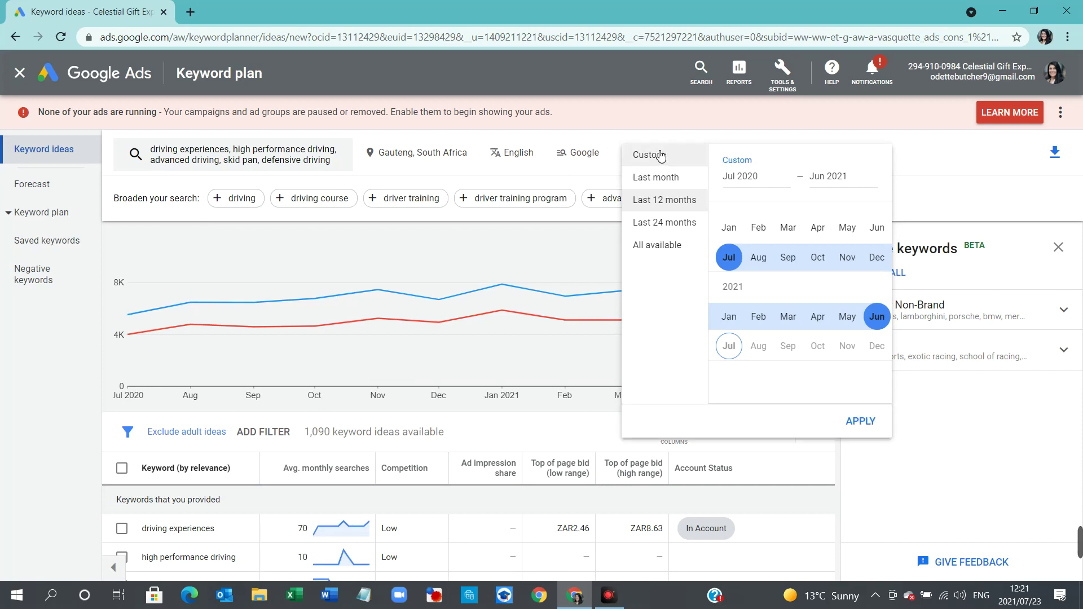
click(752, 183)
click(674, 184)
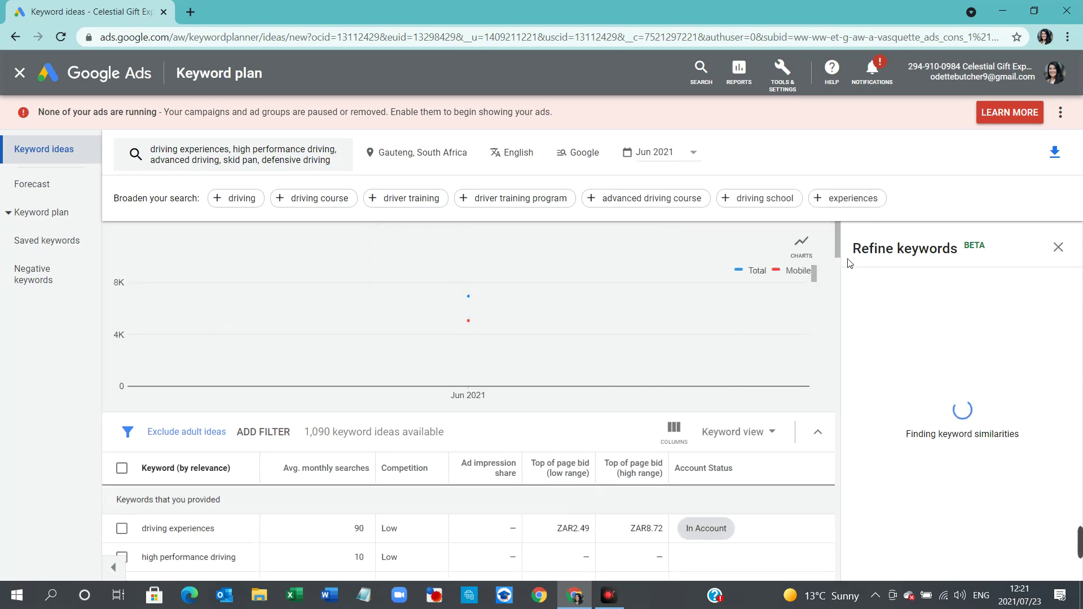
drag(837, 245, 835, 276)
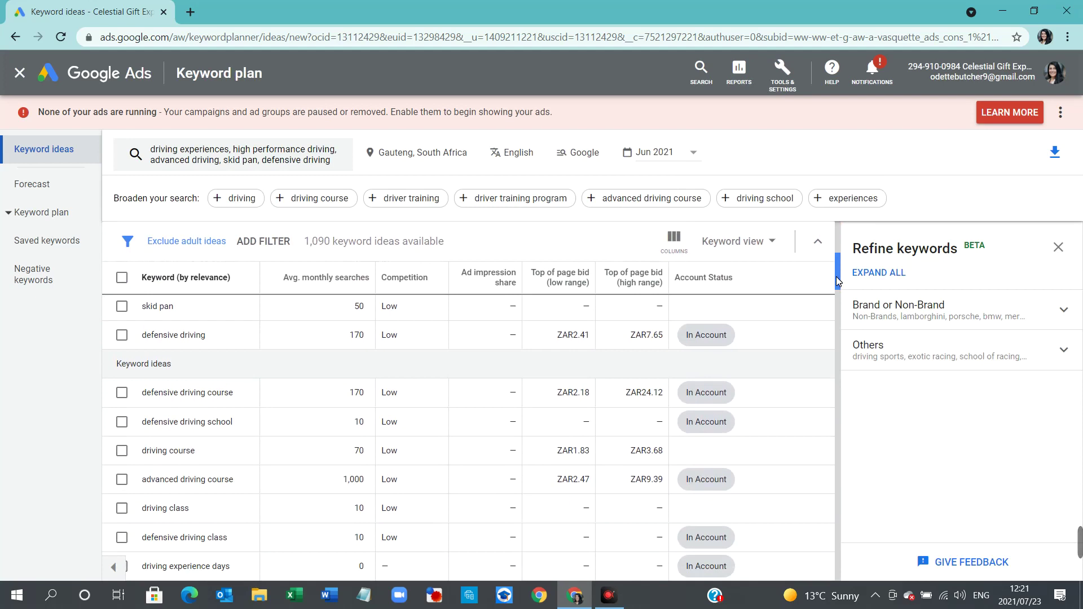
click(1058, 247)
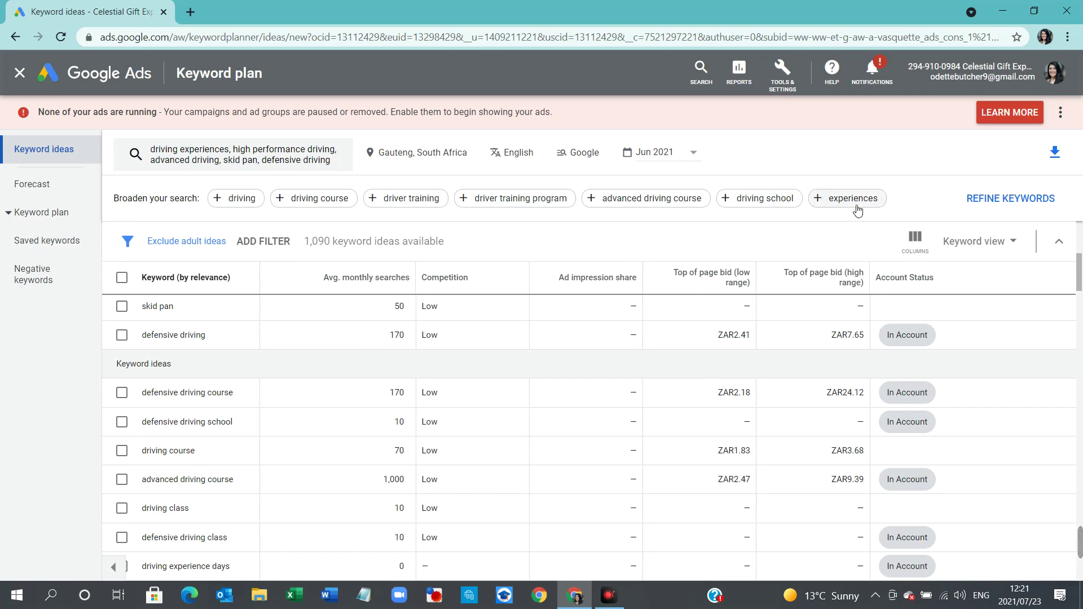
- Sort ideas by Avg. monthly searches descending, led by advanced driving course at 1,000
click(444, 281)
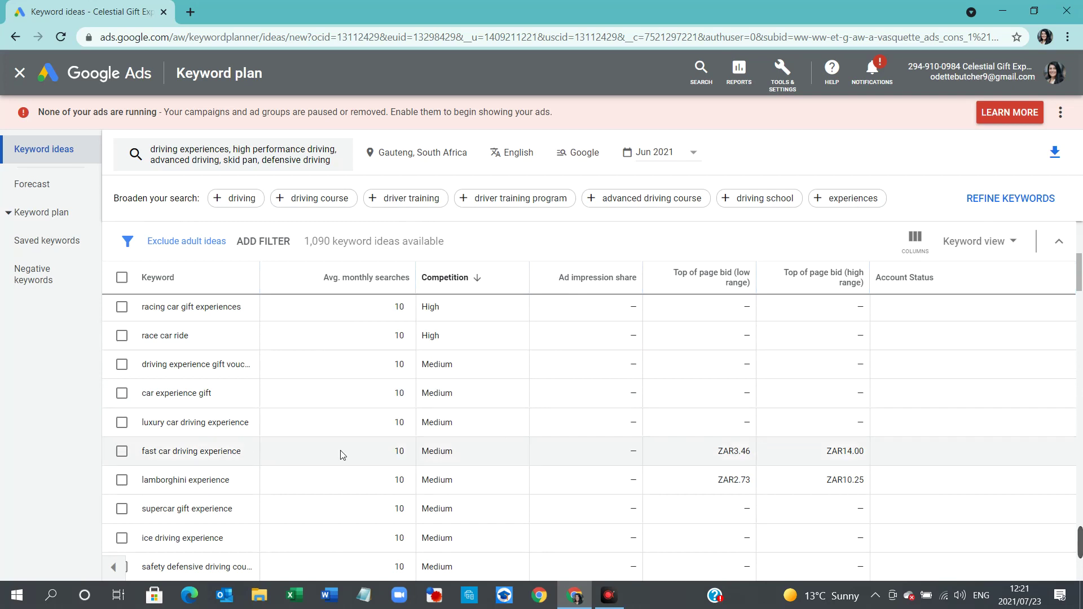
click(370, 278)
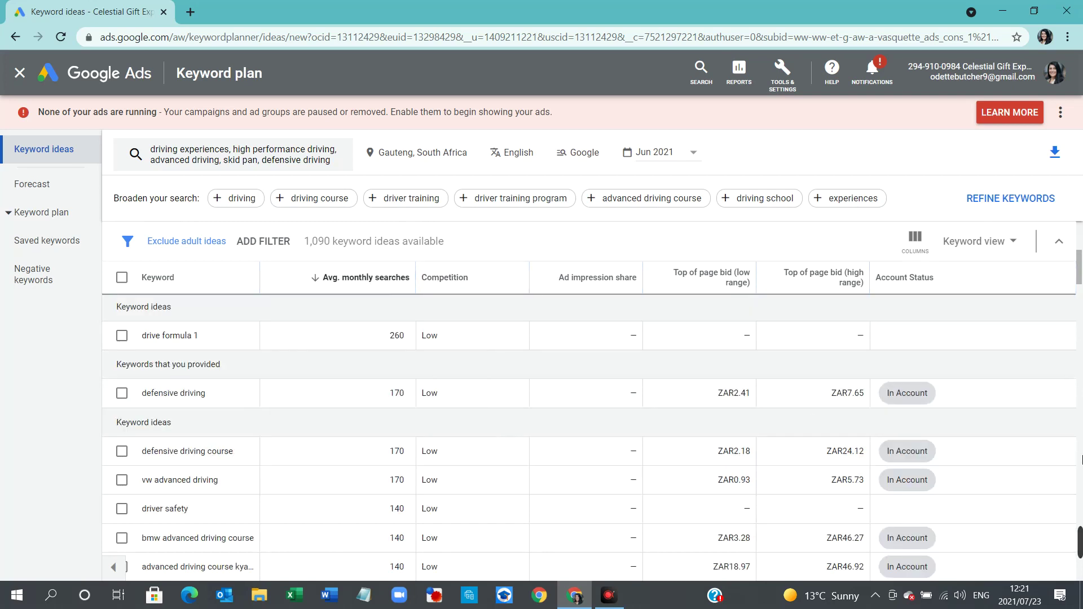
drag(1079, 263, 1080, 288)
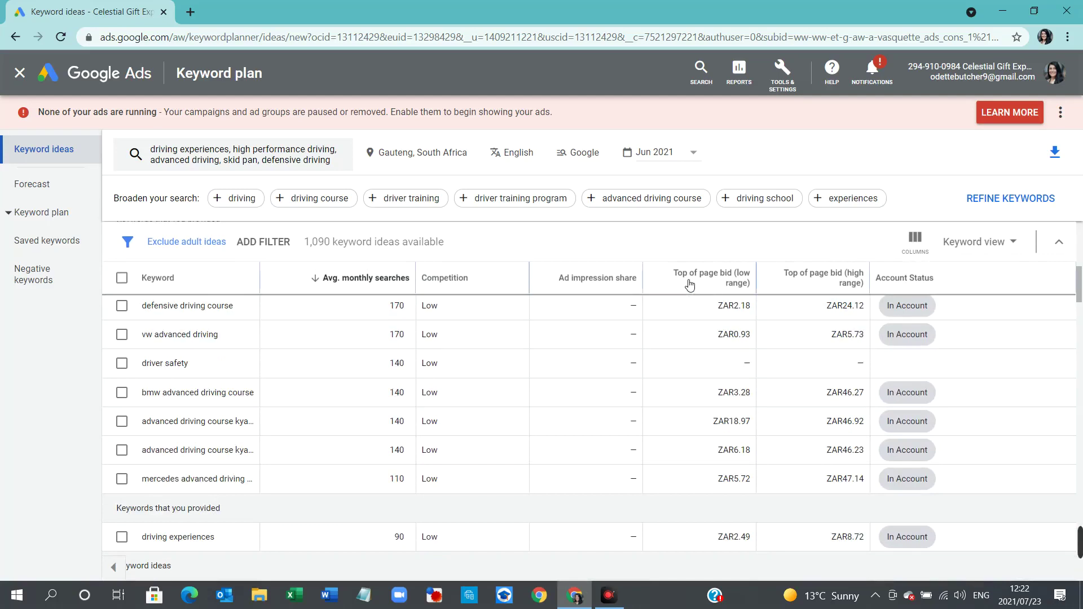
mouse_move(829, 285)
mouse_move(709, 292)
mouse_move(1079, 299)
mouse_down()
mouse_move(1080, 379)
mouse_move(1080, 256)
mouse_move(1079, 295)
mouse_move(1079, 284)
mouse_up()
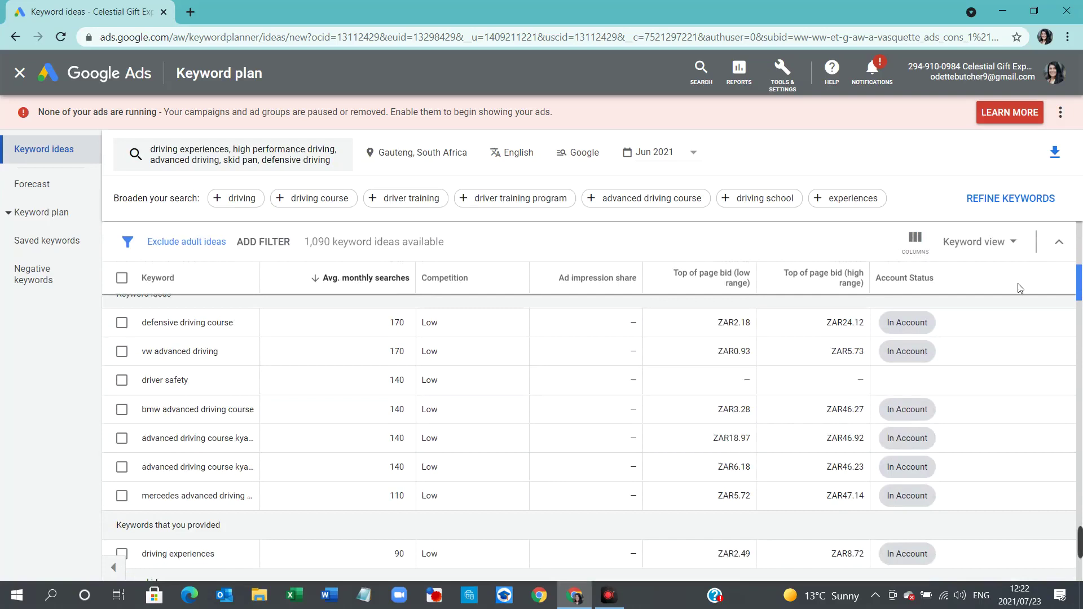
- Set the forecast date range to next quarter, 1 Oct – 31 Dec 2021
click(40, 189)
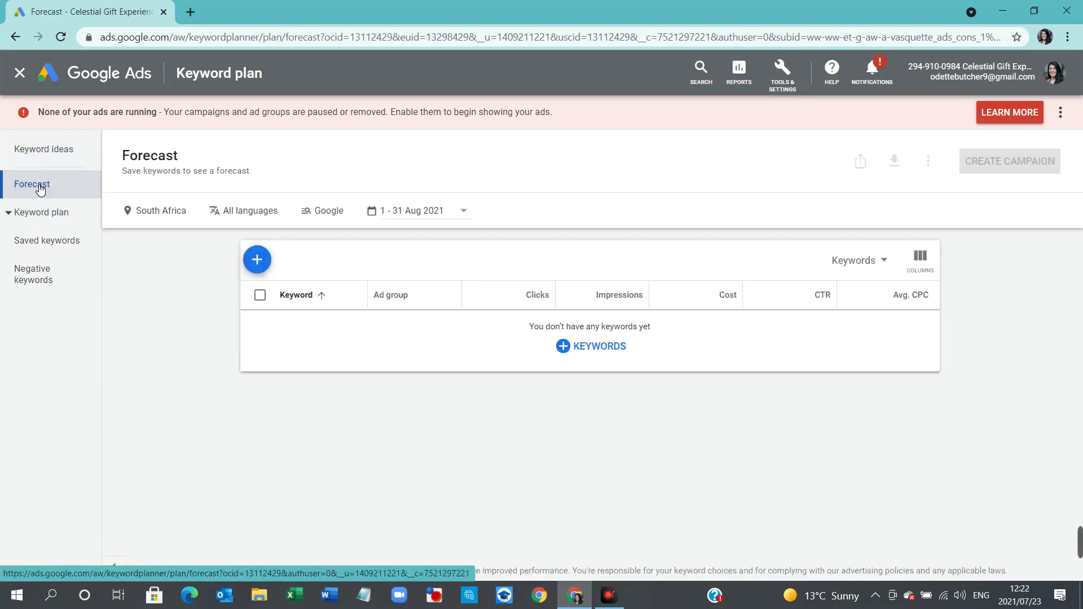
click(465, 211)
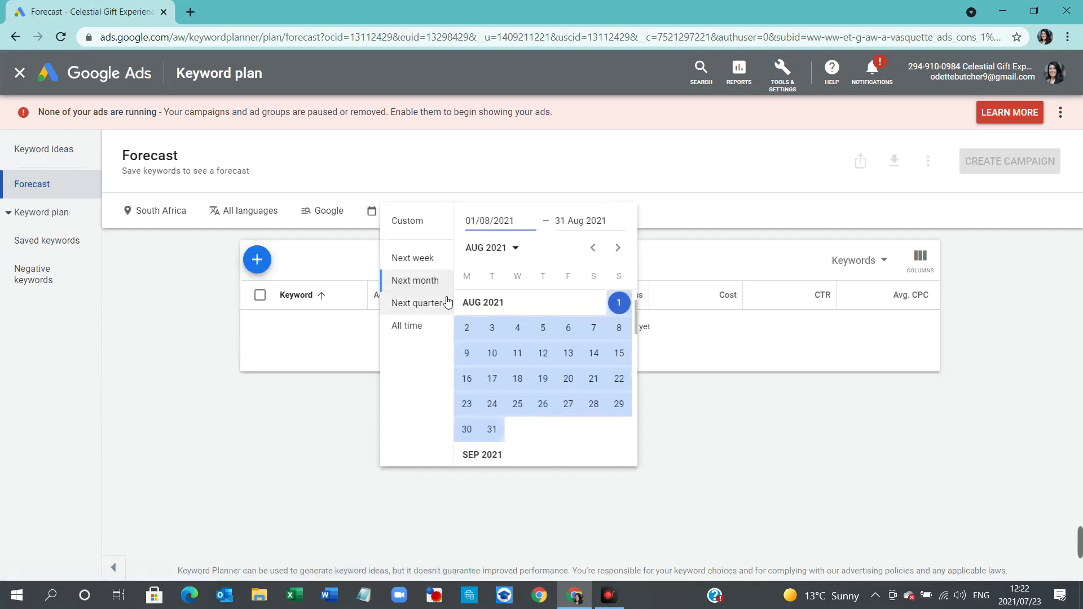
click(430, 305)
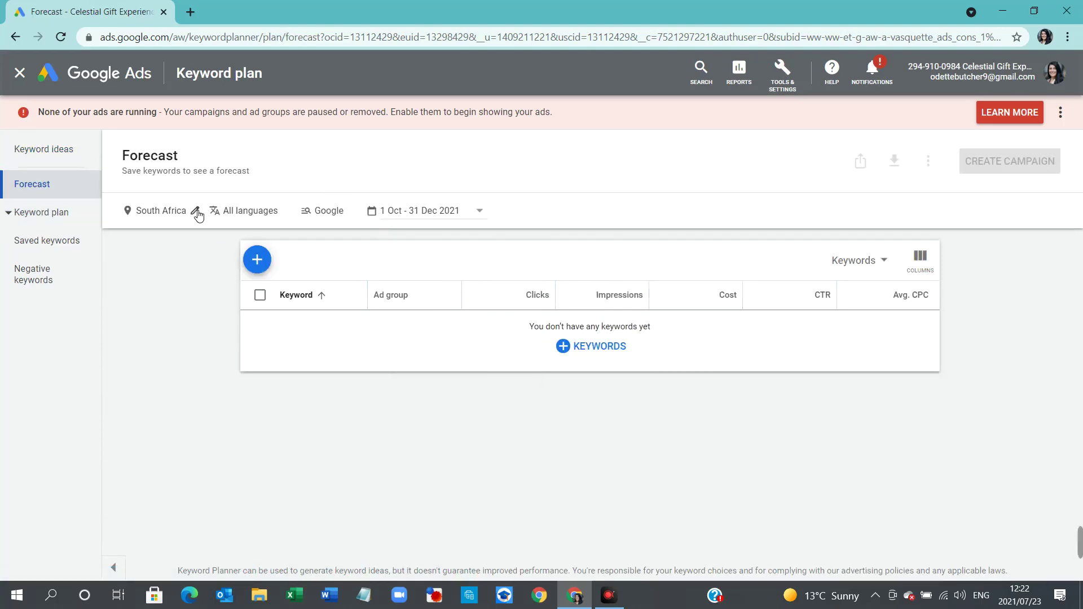
- Check the location settings without changes and view the empty Saved keywords list
click(195, 212)
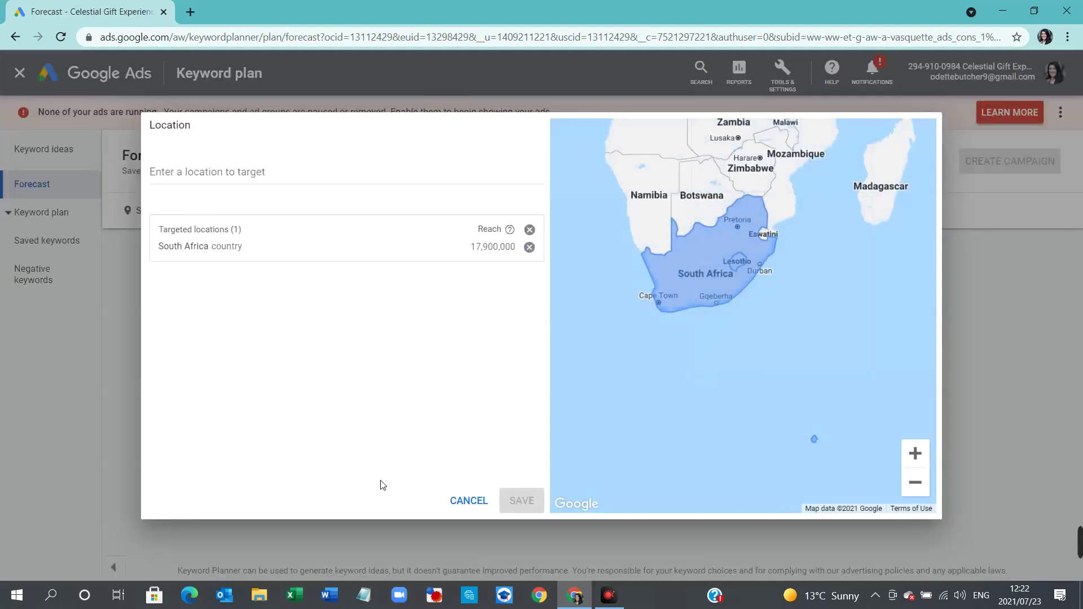
click(476, 506)
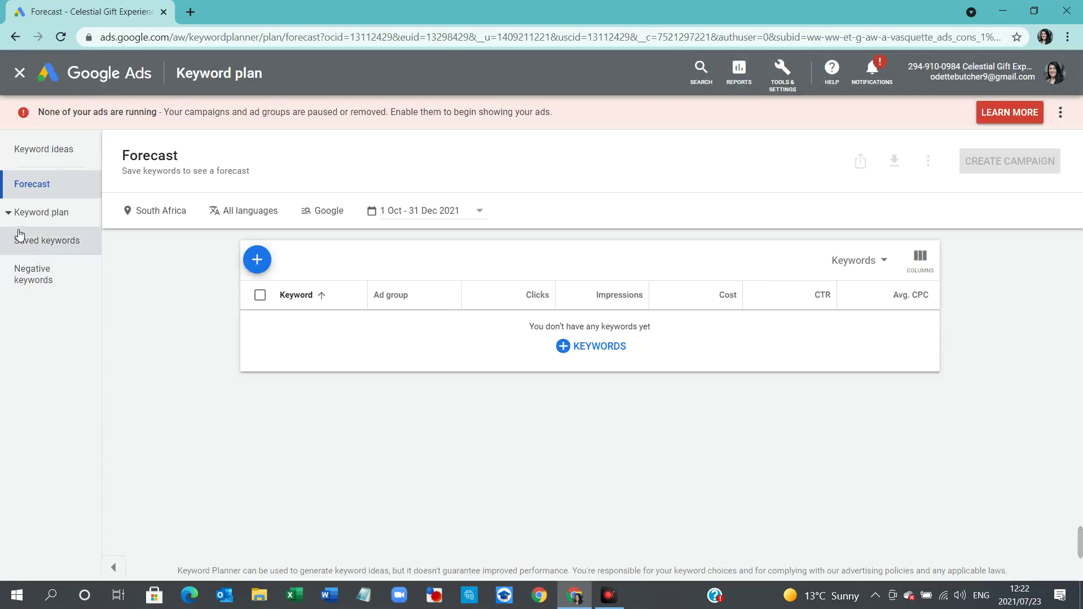
click(45, 246)
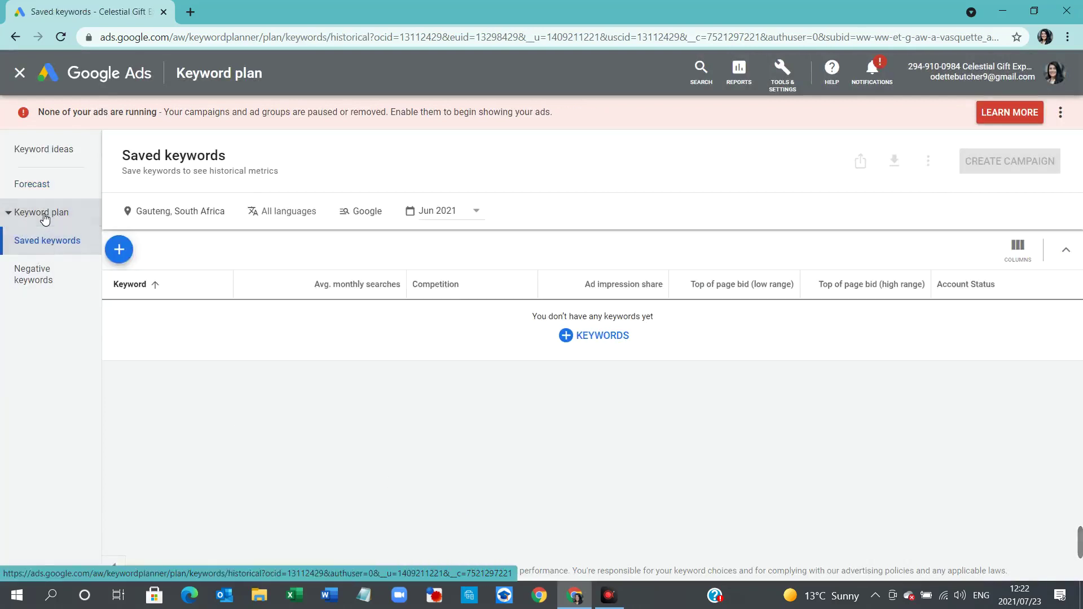
- Select supercar driving experience, rally driving and junior driving experience in Keyword ideas
click(26, 162)
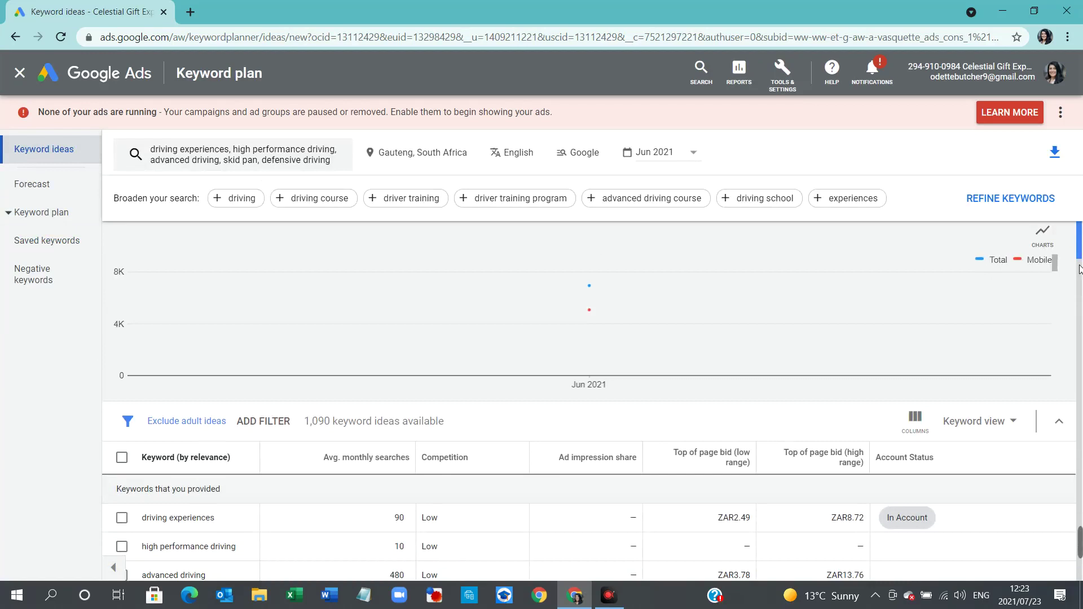
scroll(1080, 269, down, 5)
scroll(464, 401, up, 1)
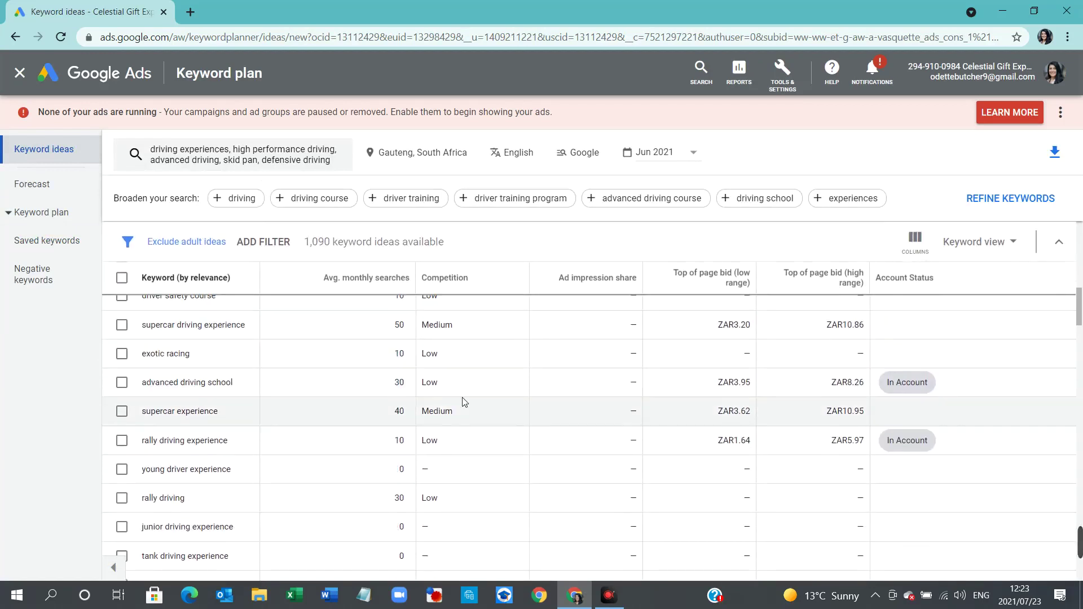
click(122, 326)
click(123, 500)
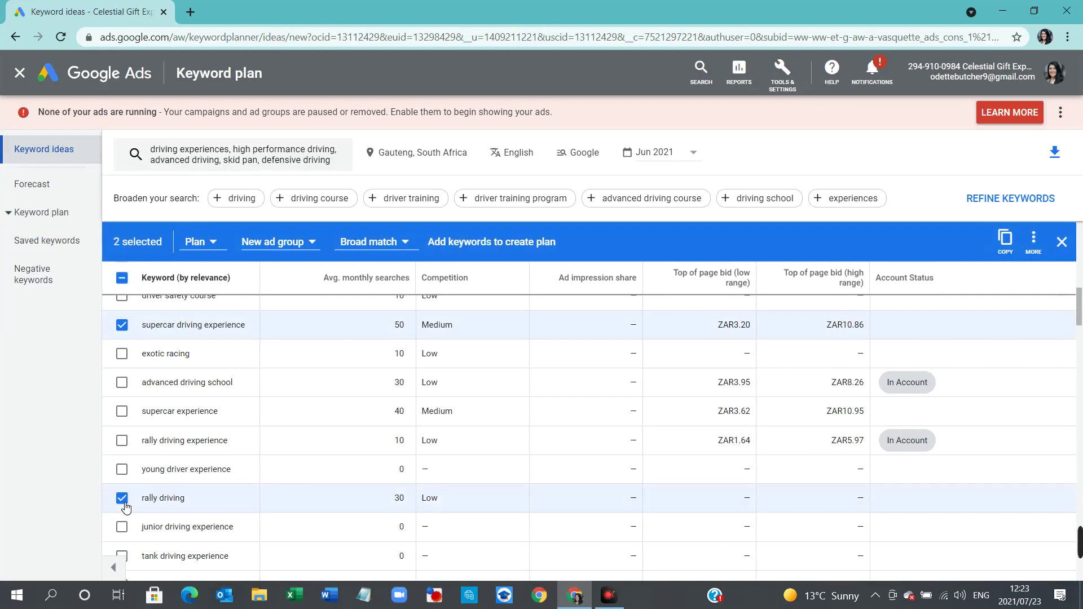
click(122, 527)
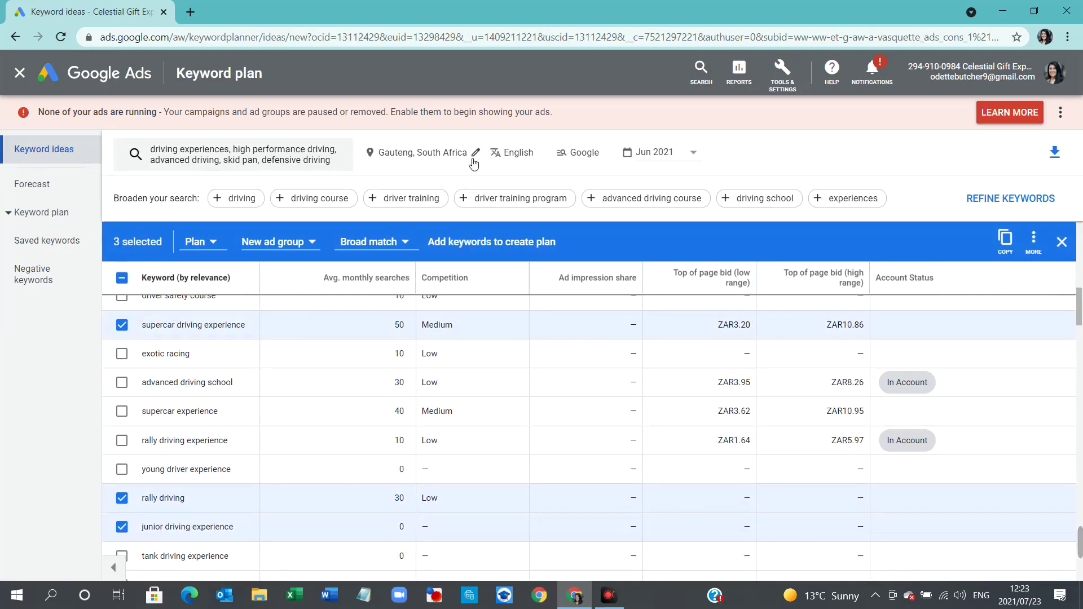
- Add the three selected keywords to a new plan with Broad match
click(407, 246)
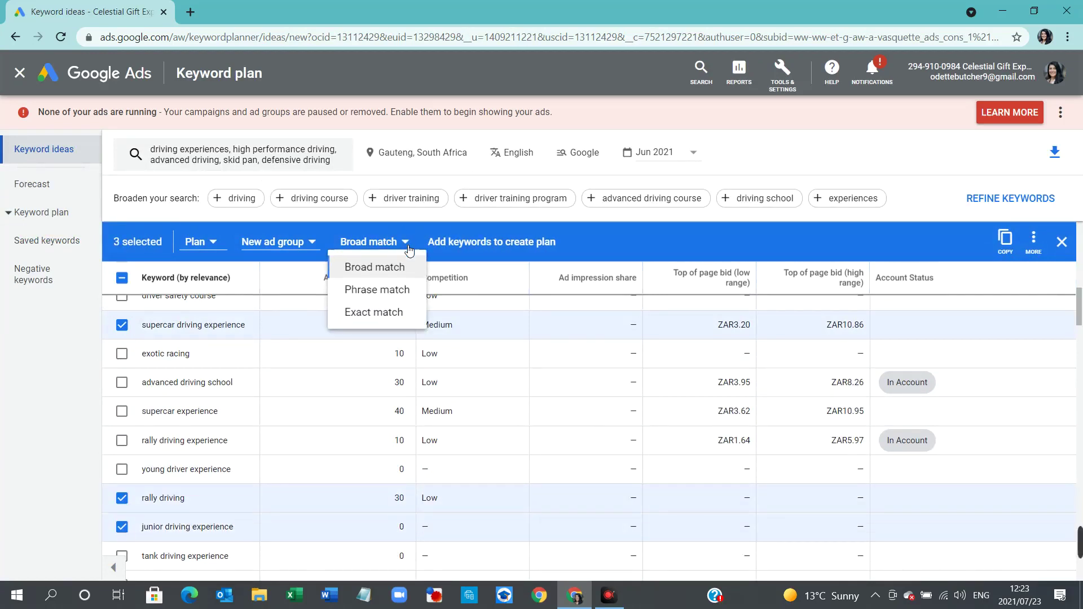
click(313, 243)
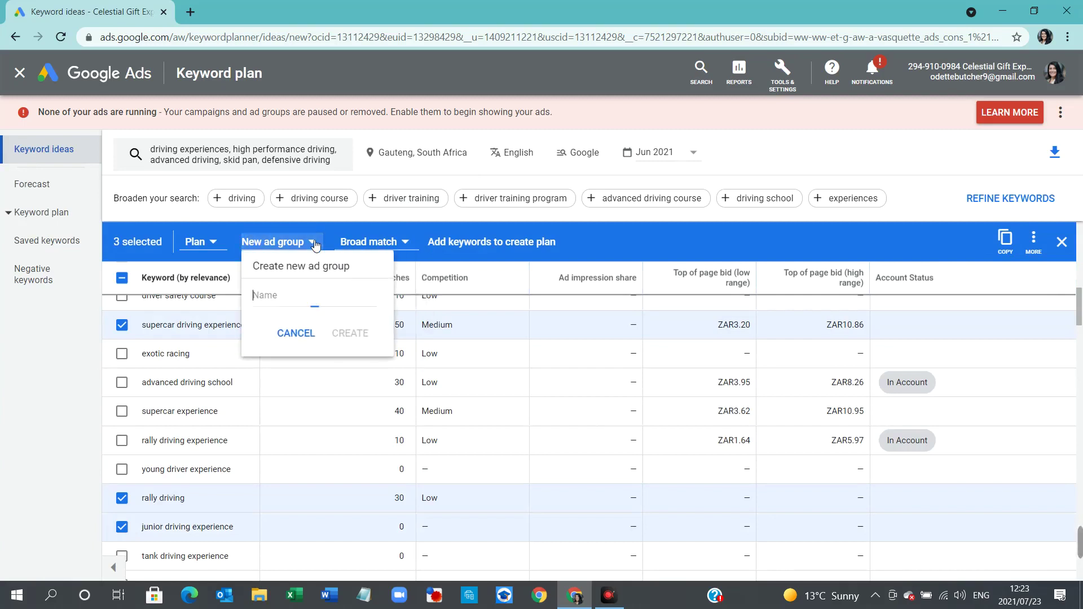
click(218, 247)
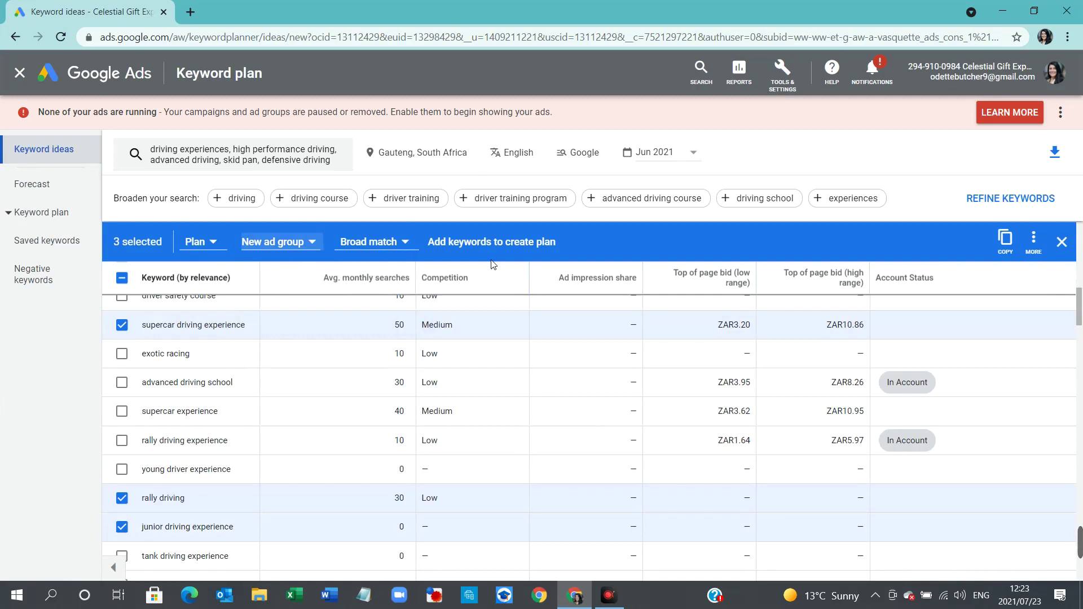
click(515, 249)
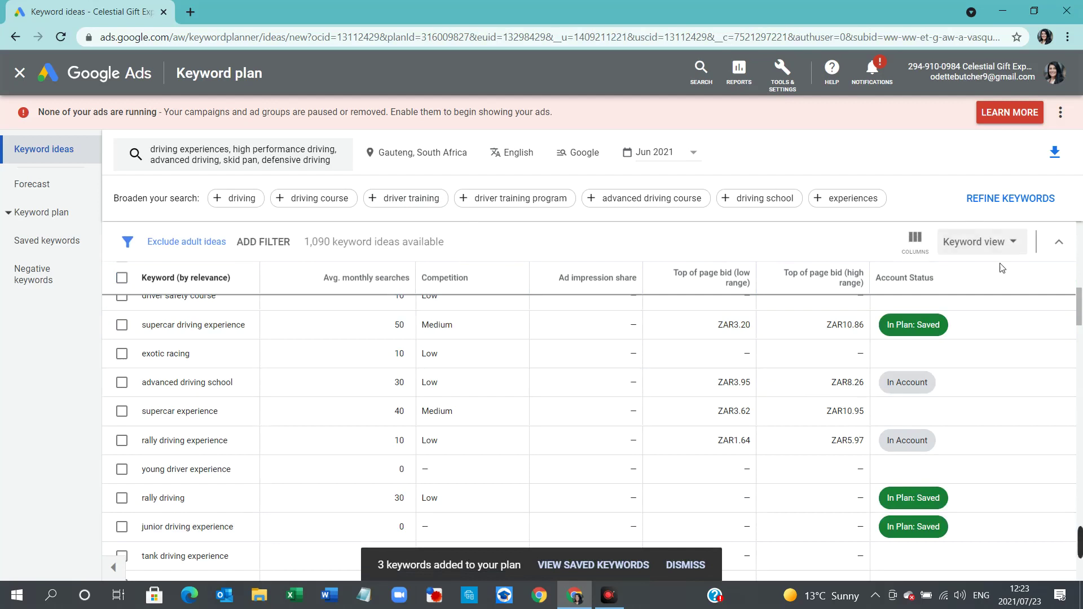
mouse_move(1078, 331)
mouse_down()
mouse_move(1079, 308)
mouse_move(1078, 322)
mouse_up()
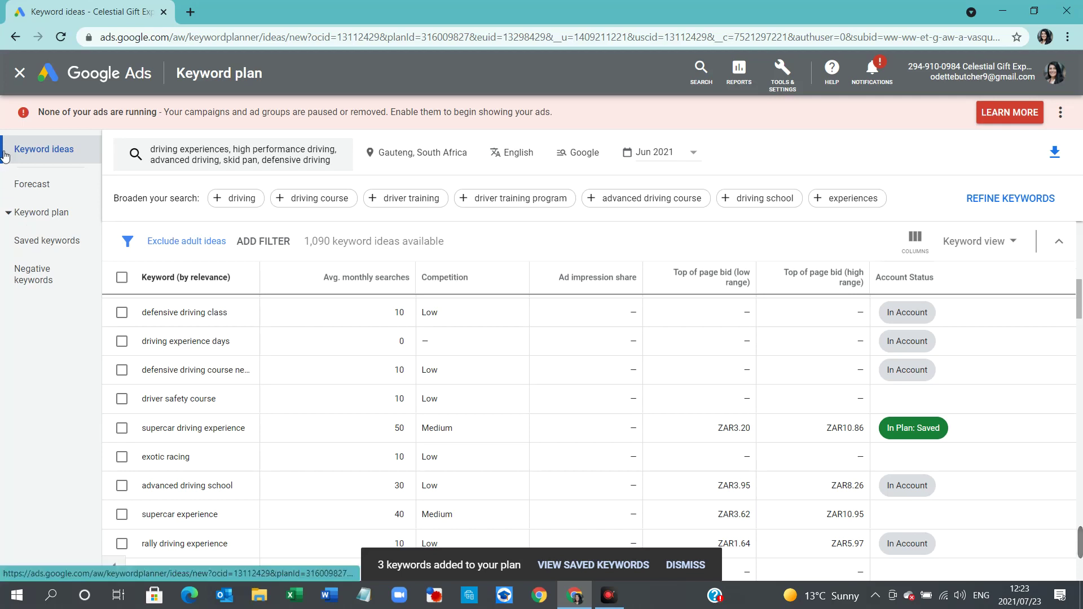
- Open the Q4 forecast (23 clicks, 650 impressions, ZAR920, 3.6% CTR) and review its charts
click(17, 194)
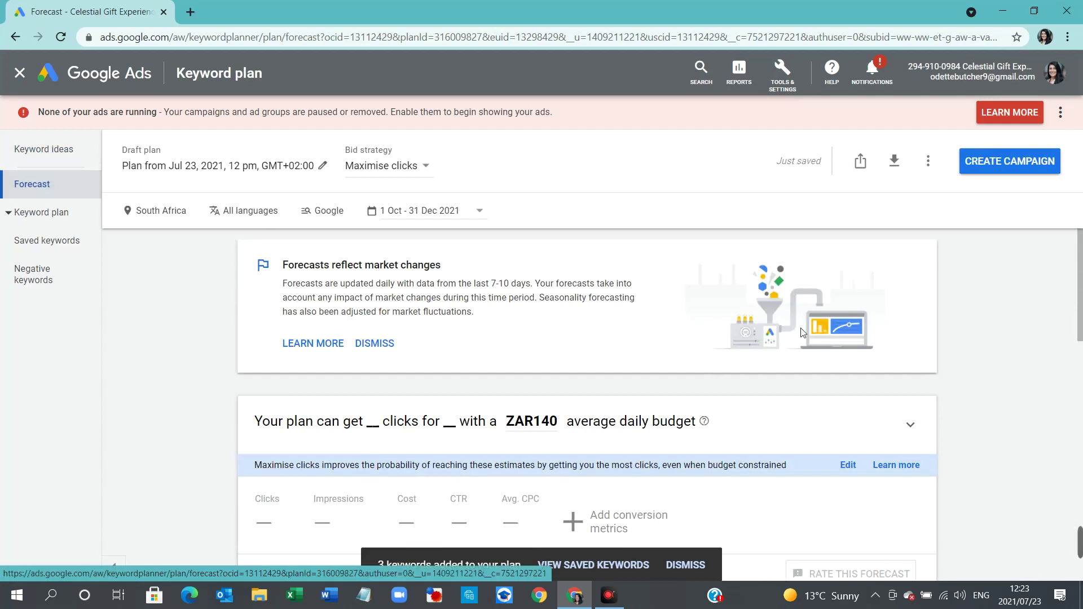
drag(1081, 275, 1077, 299)
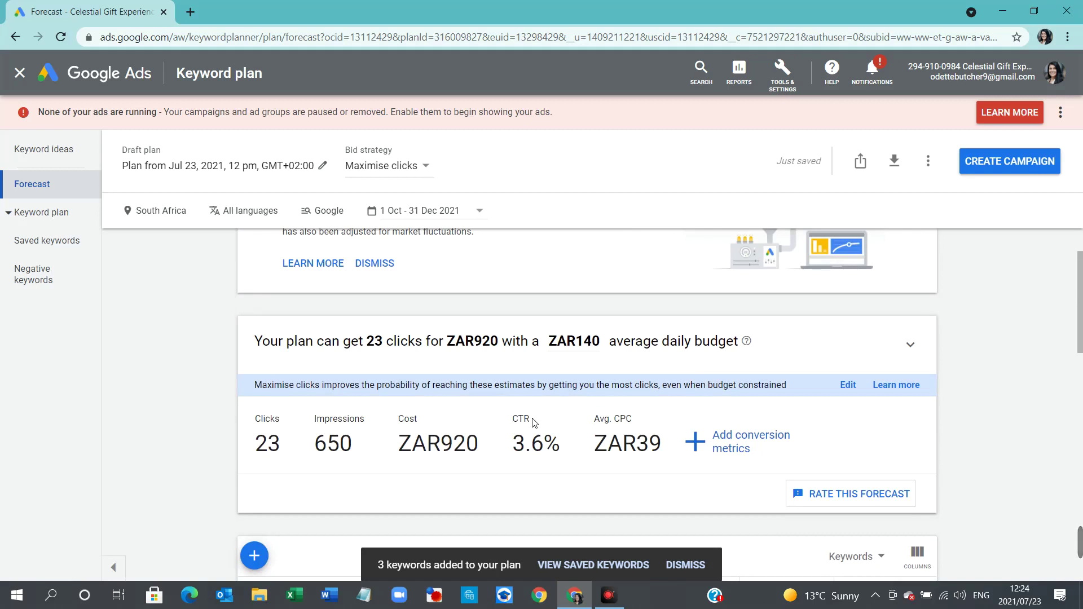
drag(1080, 333, 1079, 413)
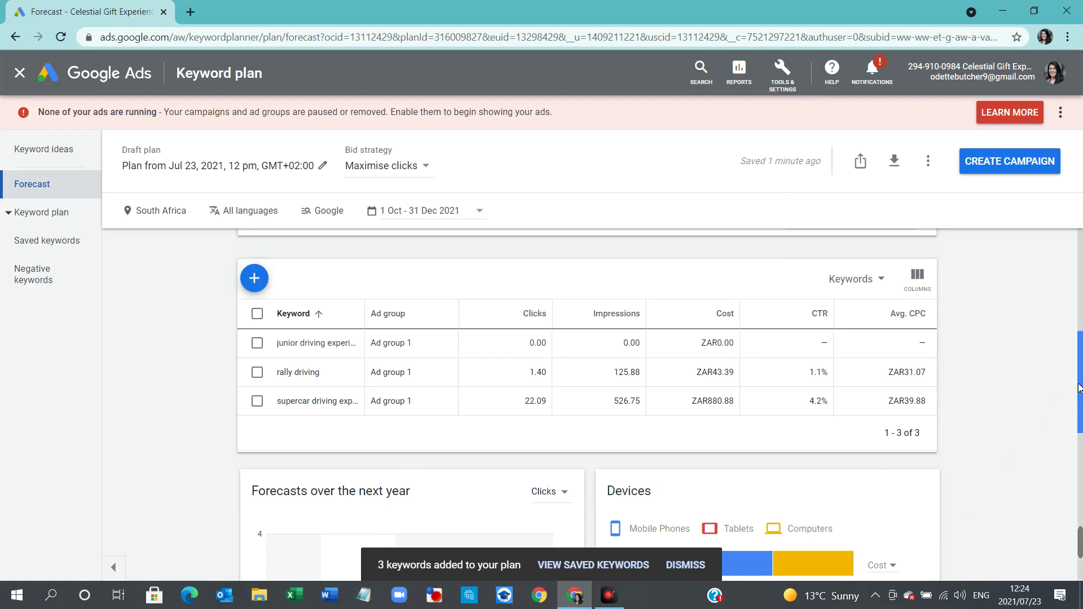
drag(1079, 388, 1080, 437)
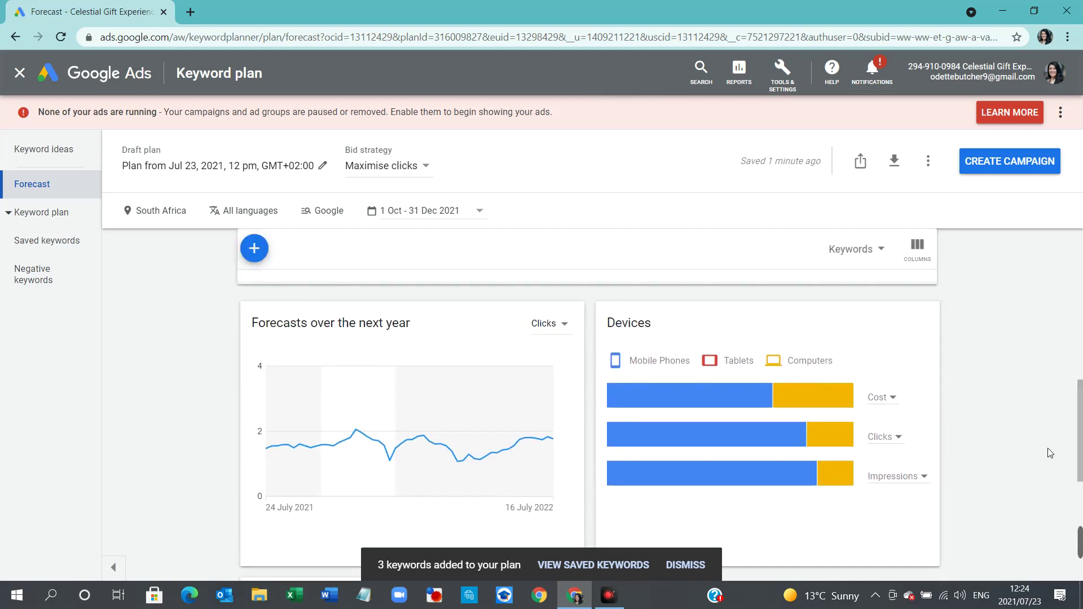
click(612, 600)
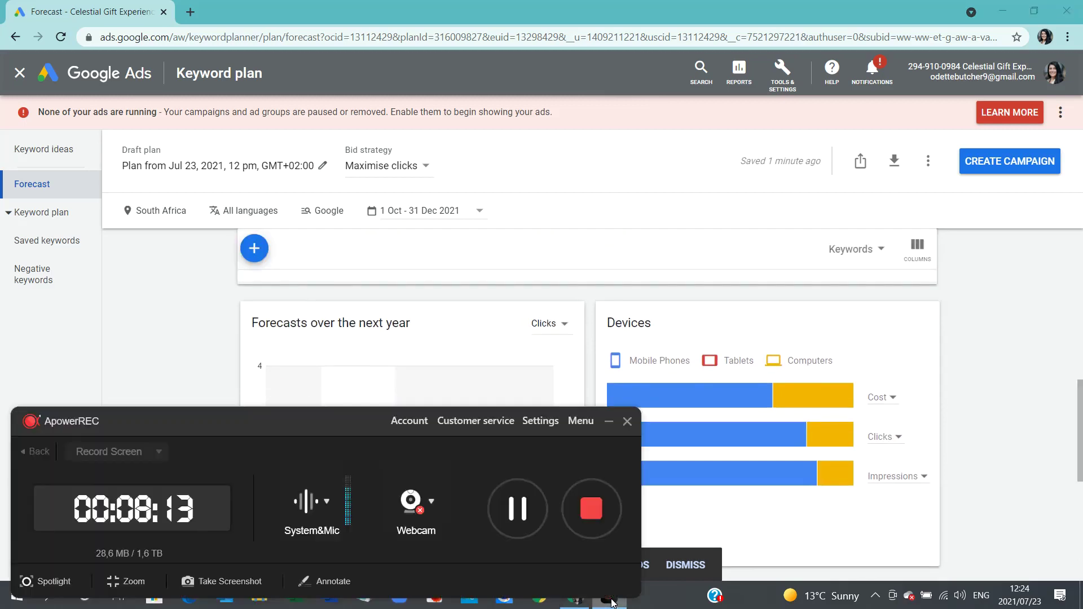